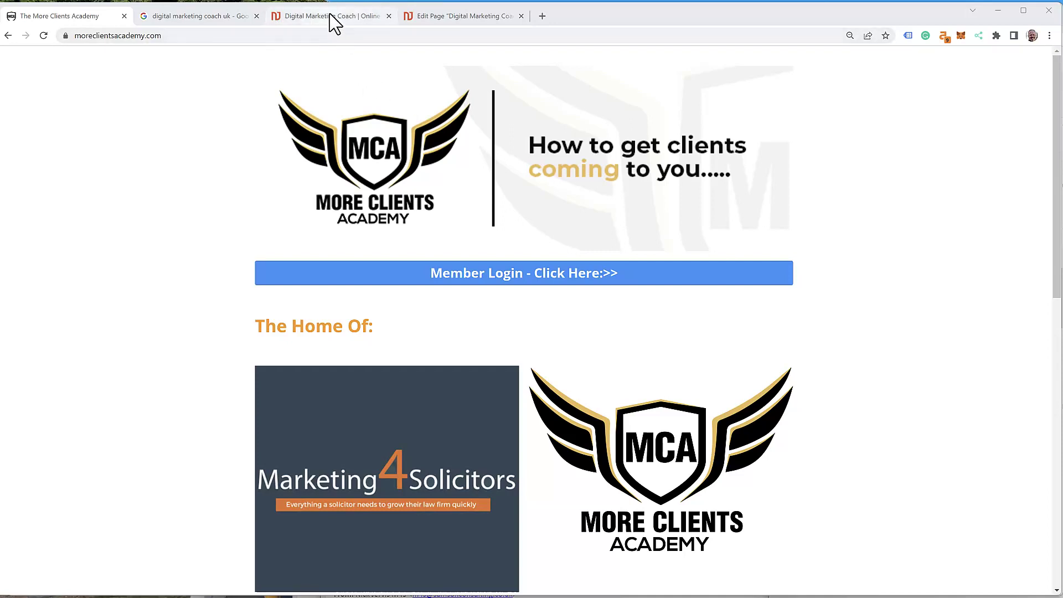
Switch to the browser tab showing the live 'Digital Marketing Coach' page on nickjervis.com.
mouse_move(334, 23)
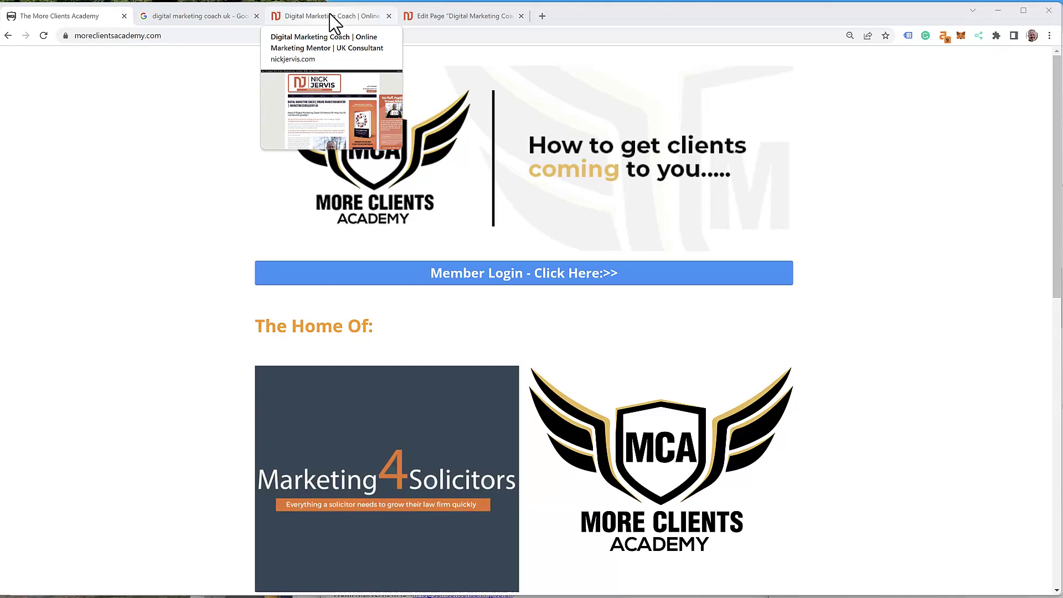
left_click(330, 15)
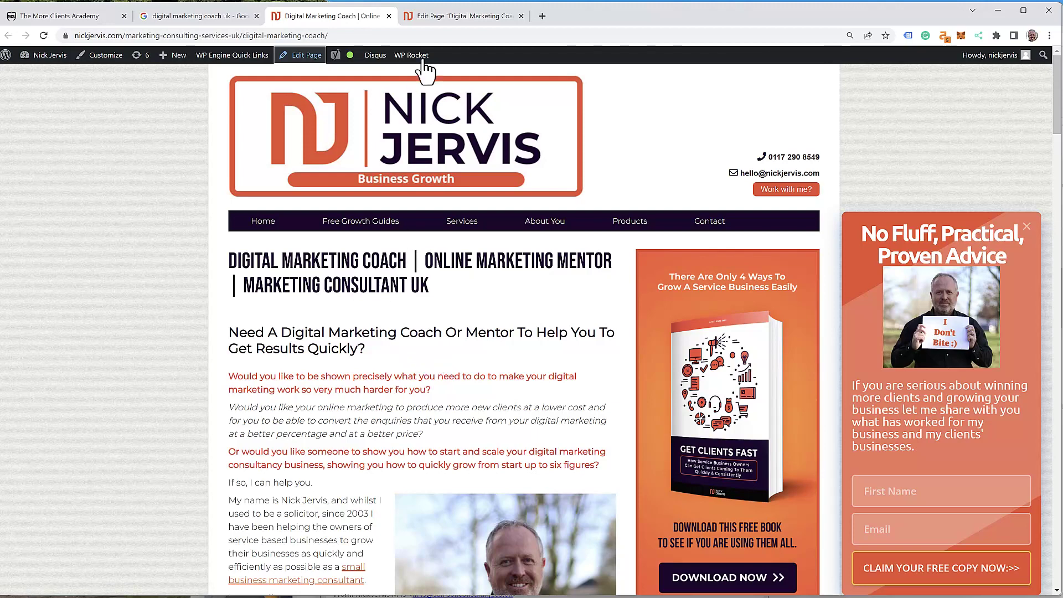
In the page editor, highlight 'Digital Marketing Coach' in the page title, SEO title and meta description.
left_click(430, 23)
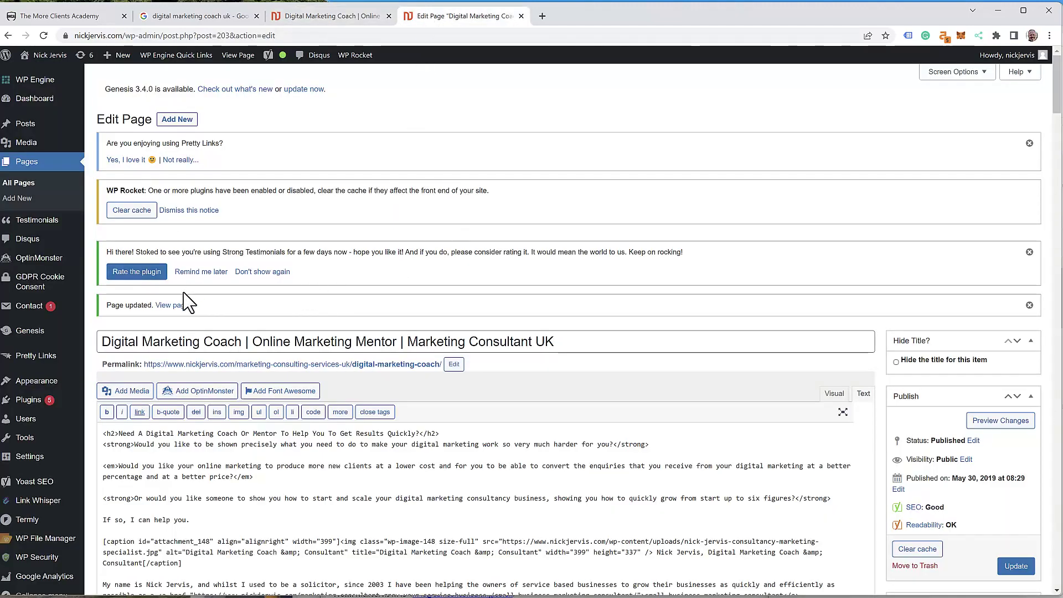
left_click_drag(242, 342, 102, 342)
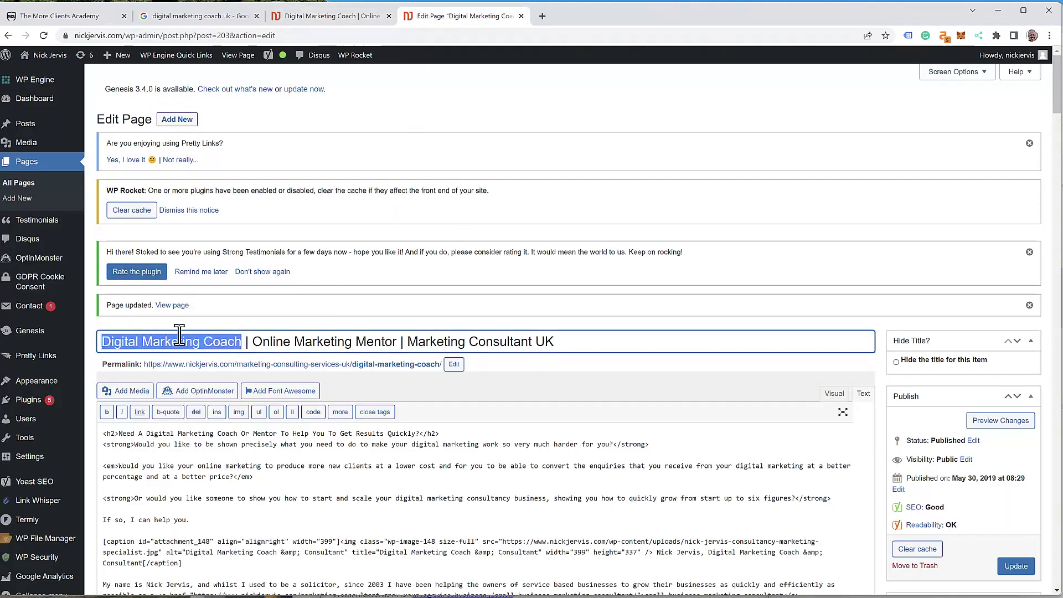
scroll(451, 339, "down", 15)
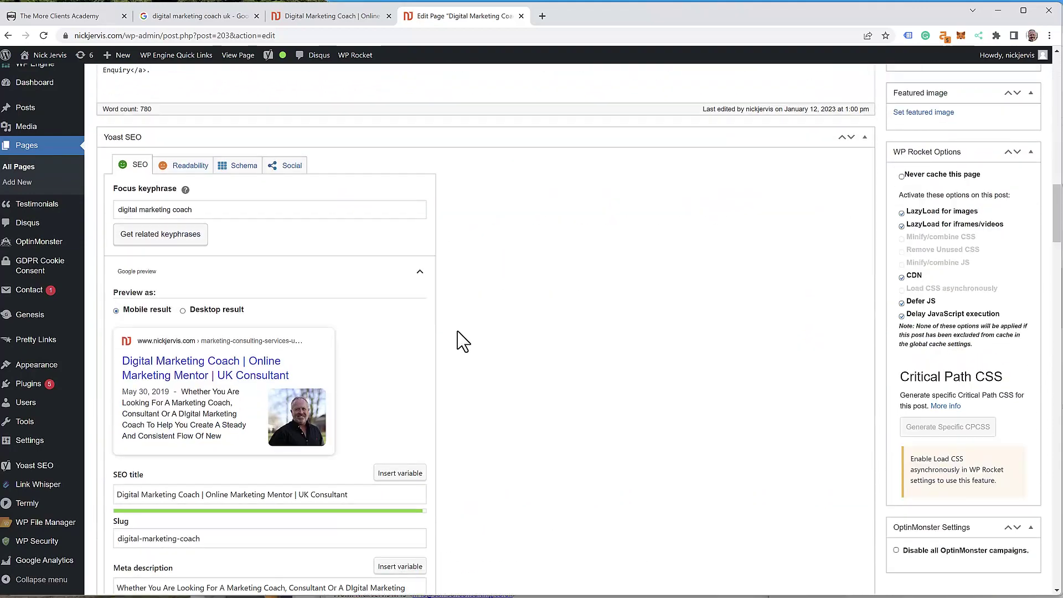
scroll(457, 331, "up", 3)
left_click_drag(216, 380, 114, 382)
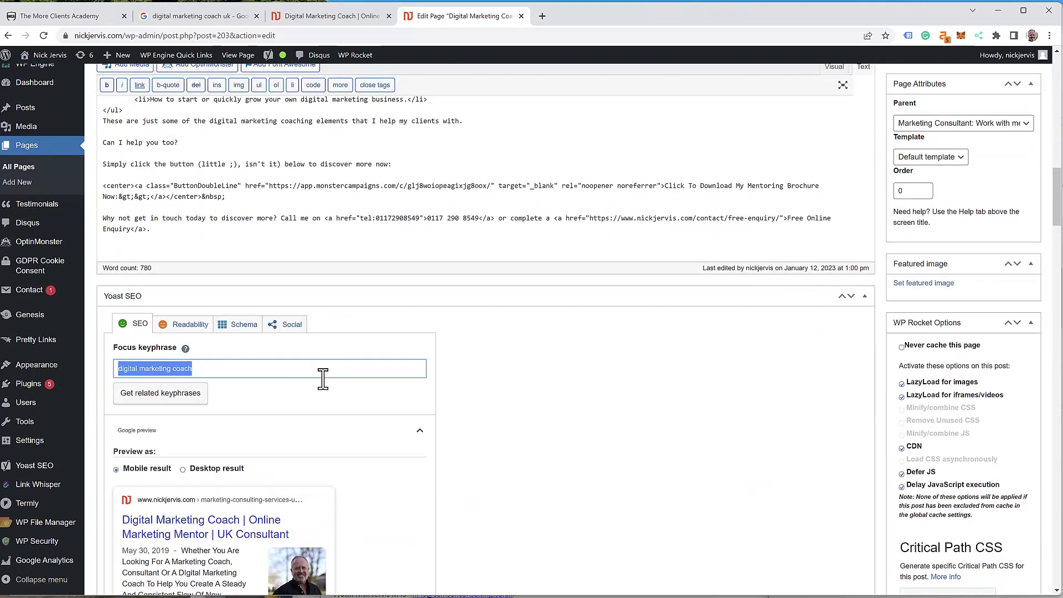
scroll(323, 379, "down", 4)
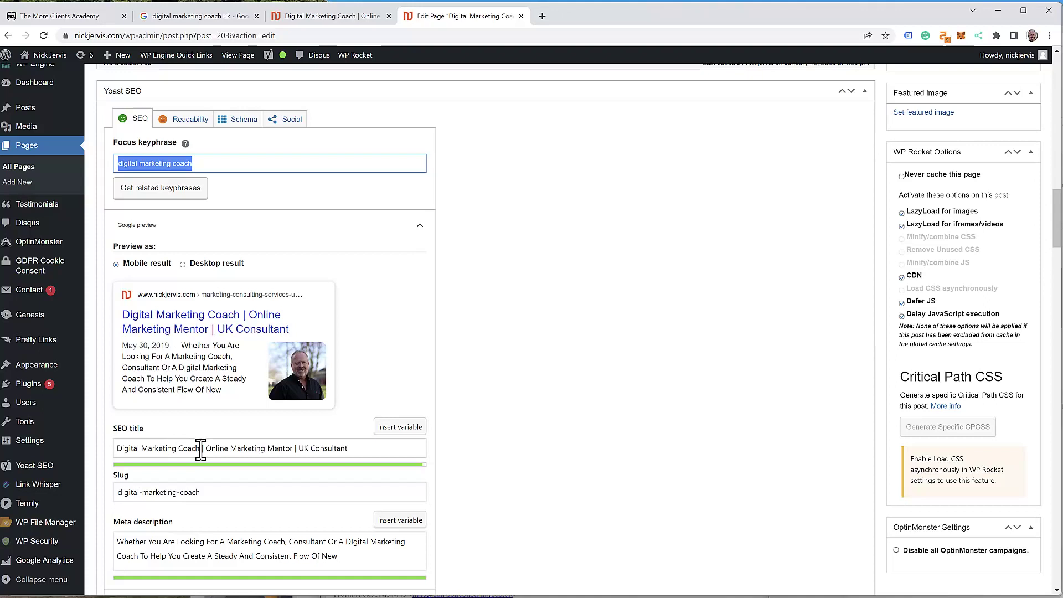
left_click_drag(200, 450, 106, 446)
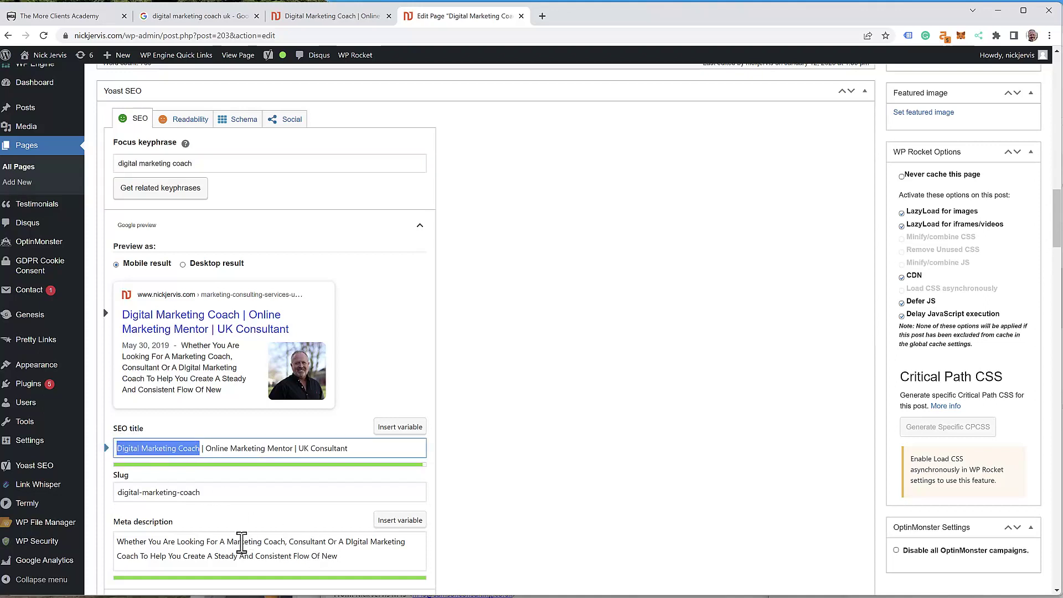
left_click_drag(346, 542, 147, 556)
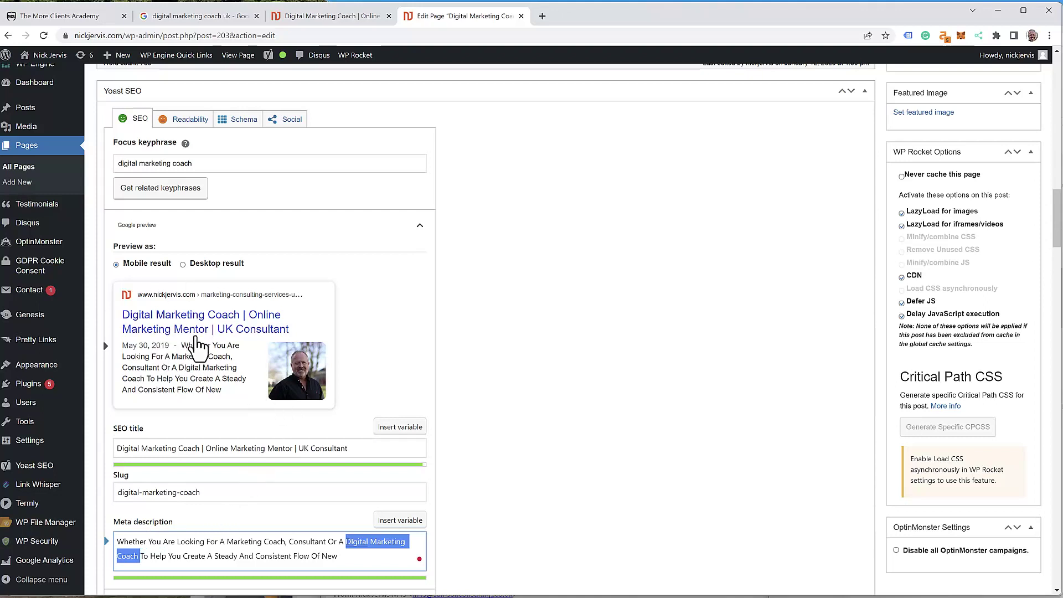
Show the Yoast Google preview as a desktop result and place the cursor in the meta description.
left_click(182, 266)
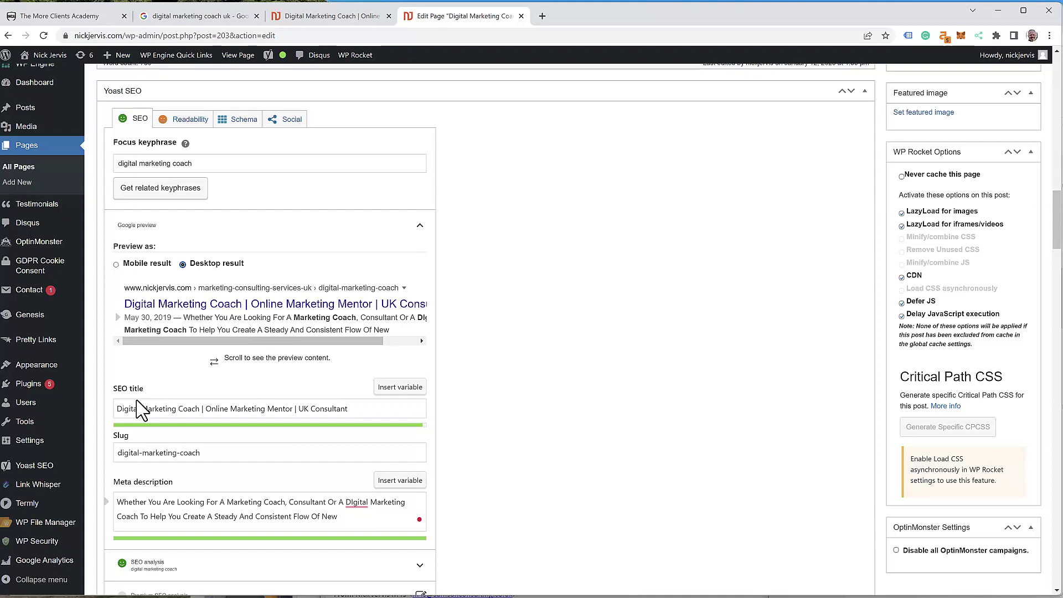
left_click_drag(178, 502, 184, 505)
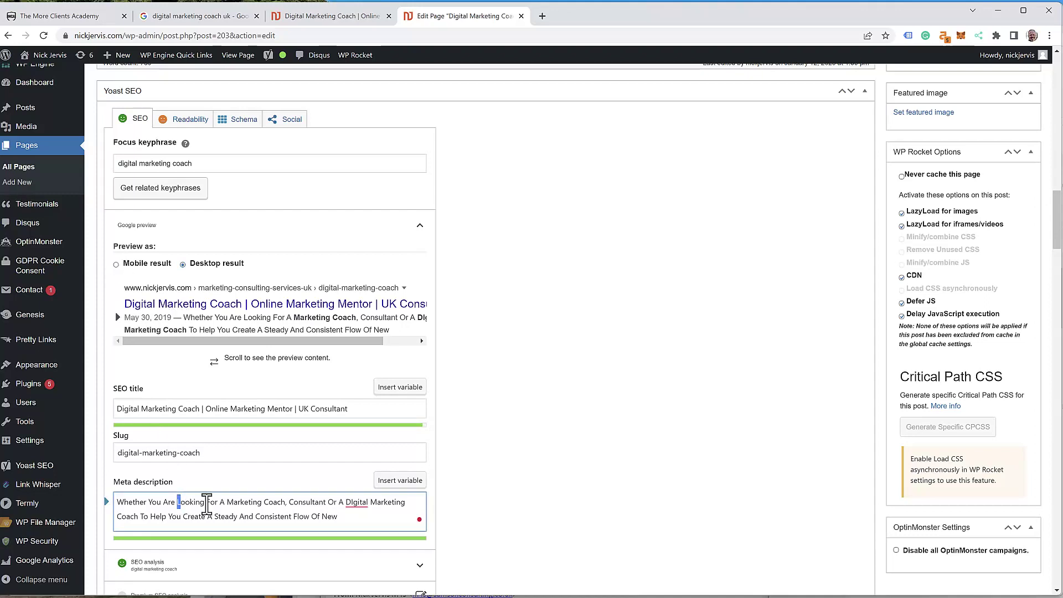
left_click(220, 504)
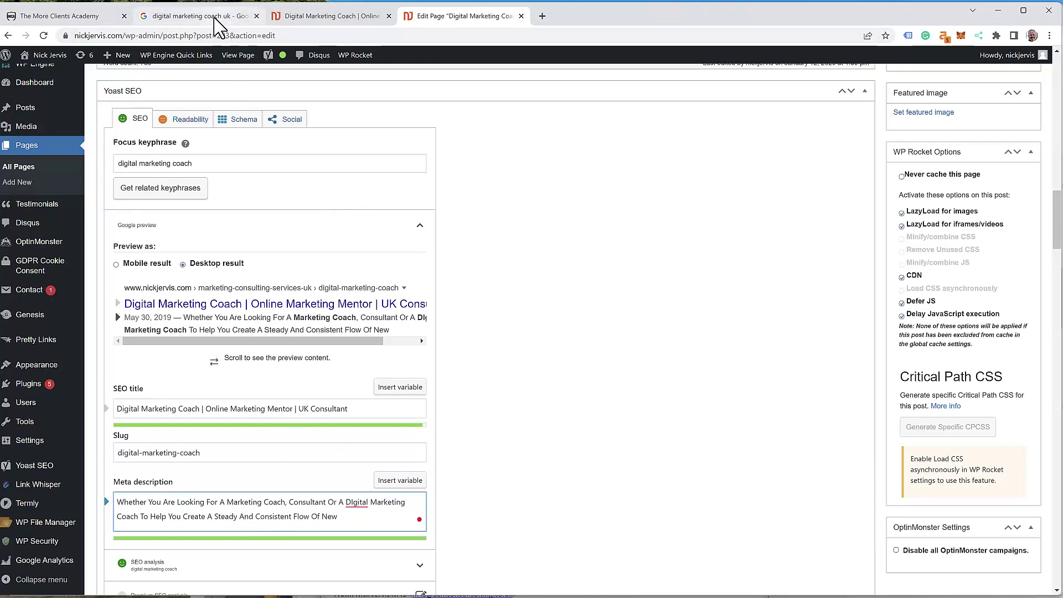
On the Google results for 'digital marketing coach uk', highlight the second-ranked Nick Jervis listing's snippet.
left_click(218, 17)
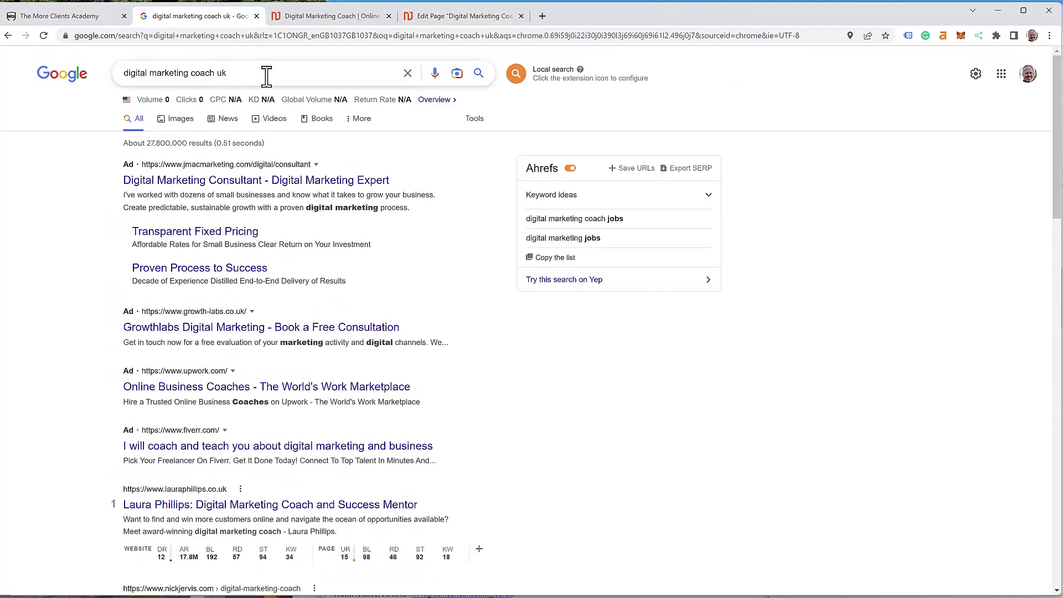
left_click_drag(263, 72, 53, 96)
left_click(229, 72)
scroll(235, 173, "down", 3)
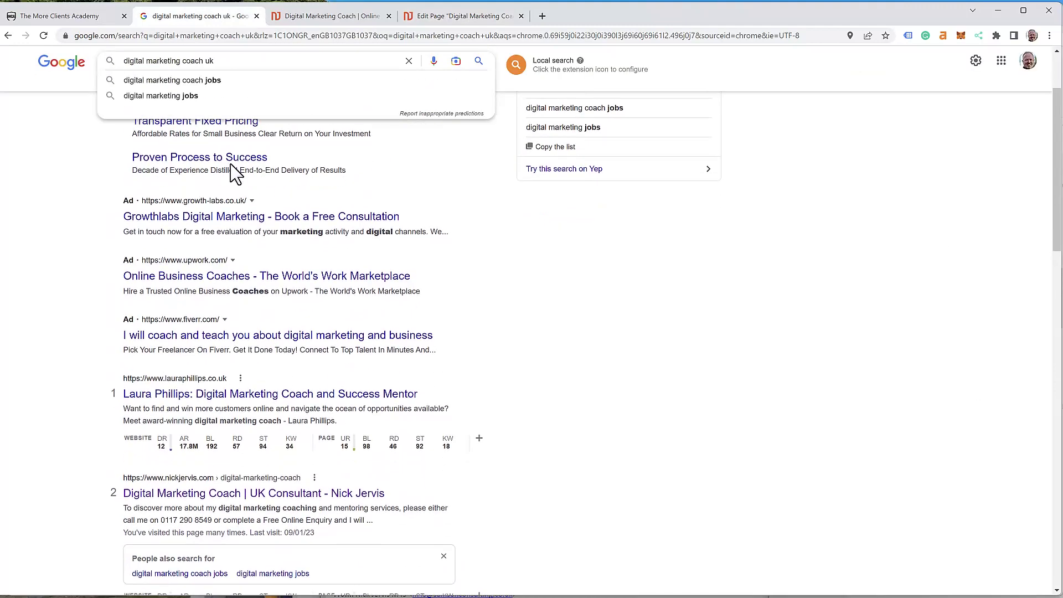
scroll(259, 299, "down", 1)
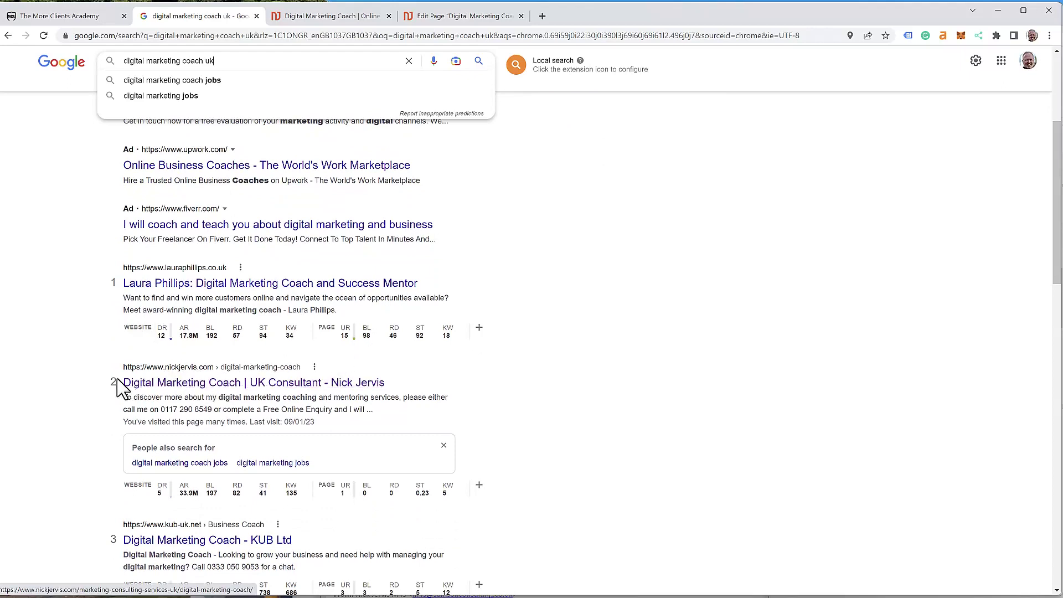
left_click_drag(374, 410, 90, 397)
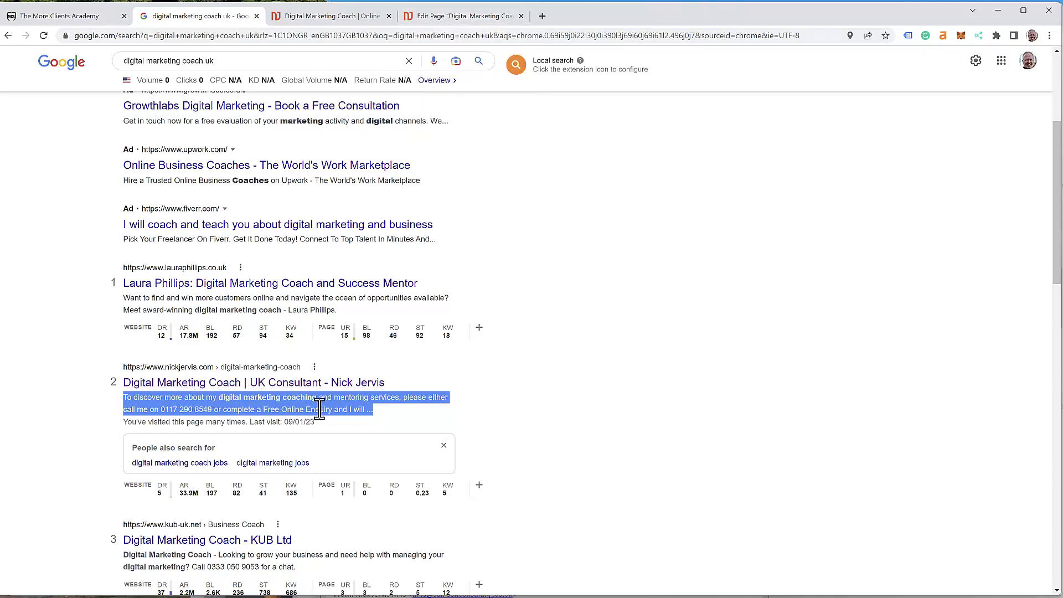
left_click(445, 17)
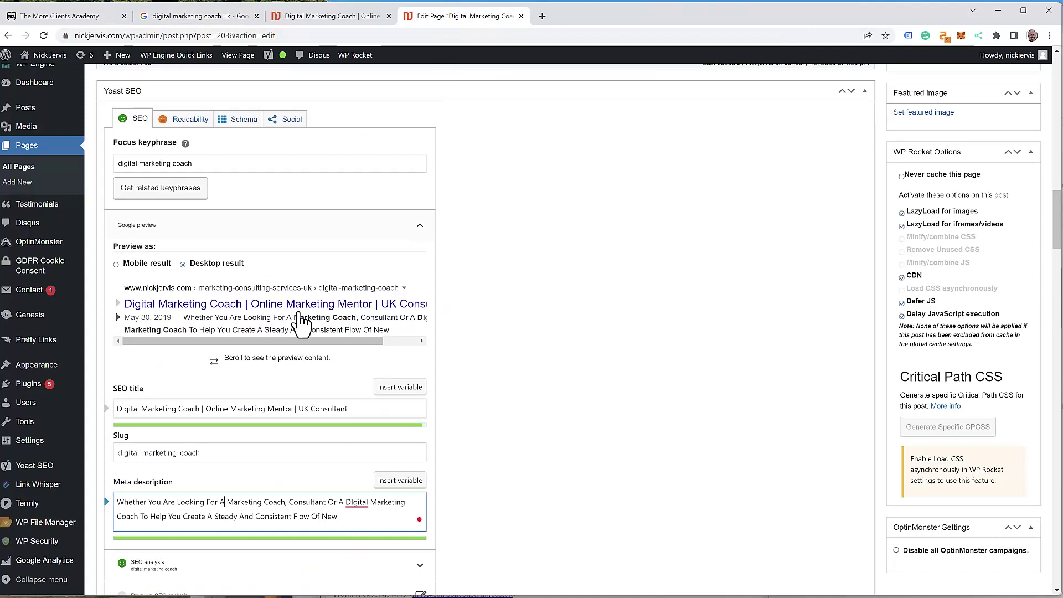
left_click_drag(356, 517, 63, 505)
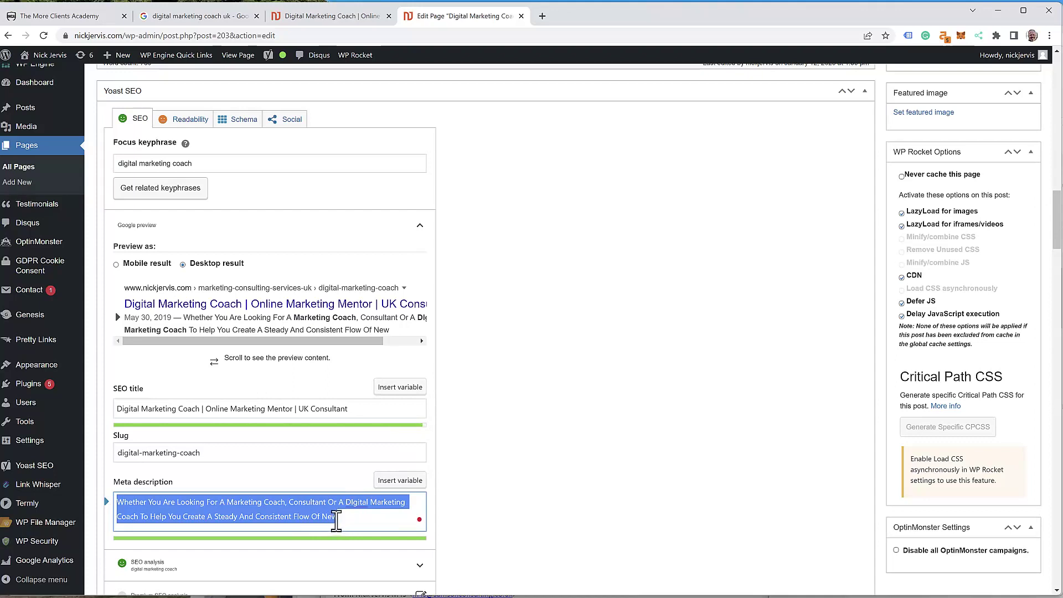
left_click_drag(199, 409, 116, 409)
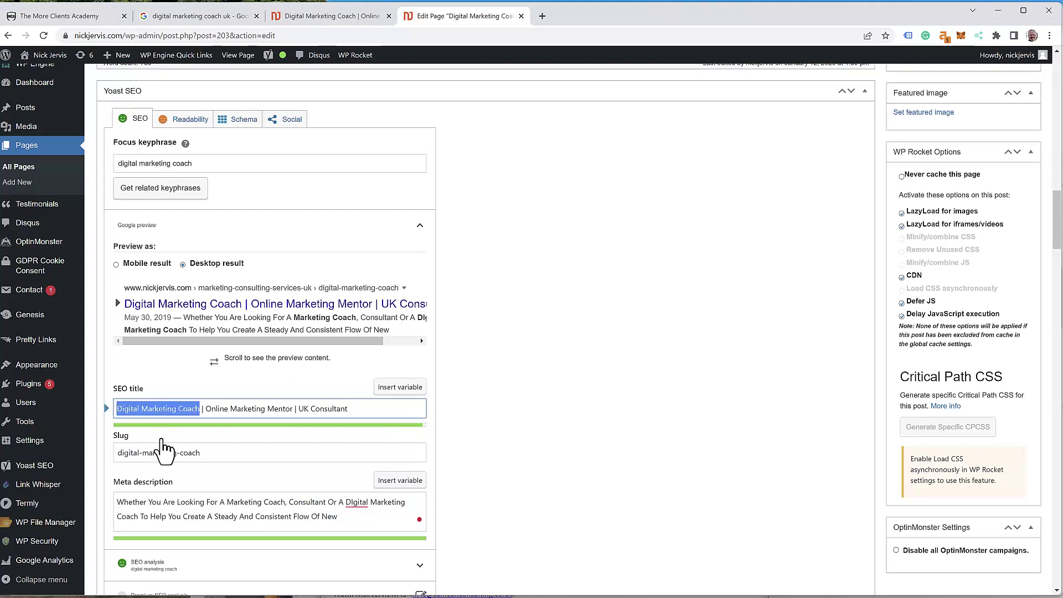
left_click_drag(370, 517, 291, 502)
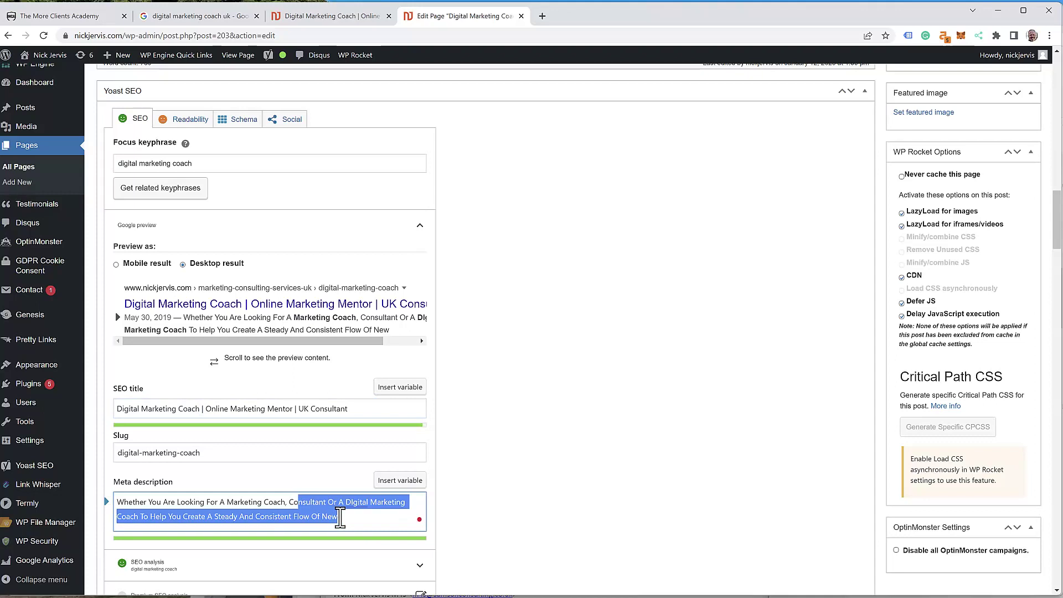
left_click(352, 503)
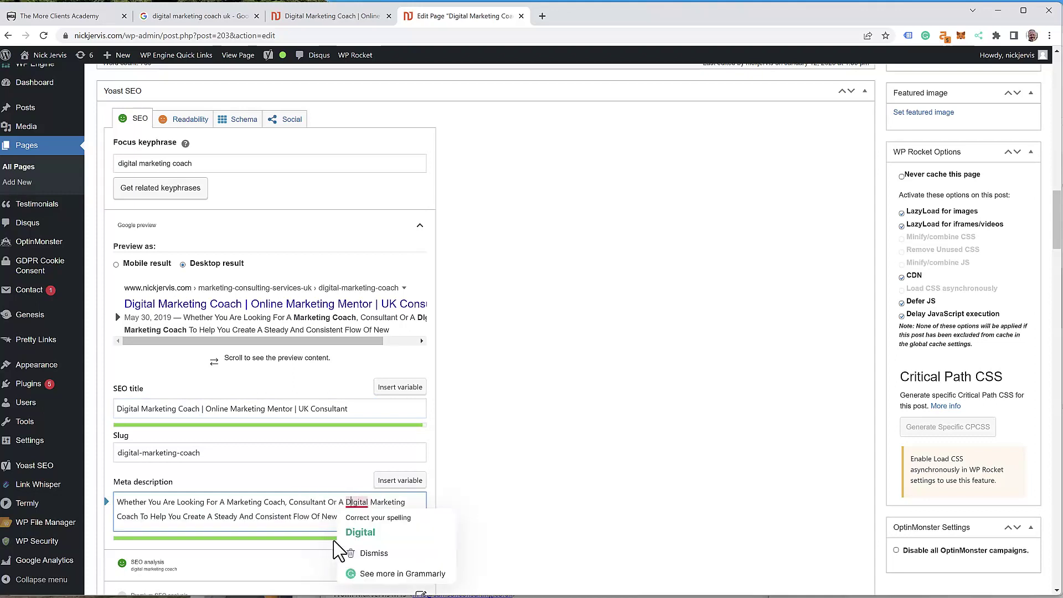
left_click(356, 504)
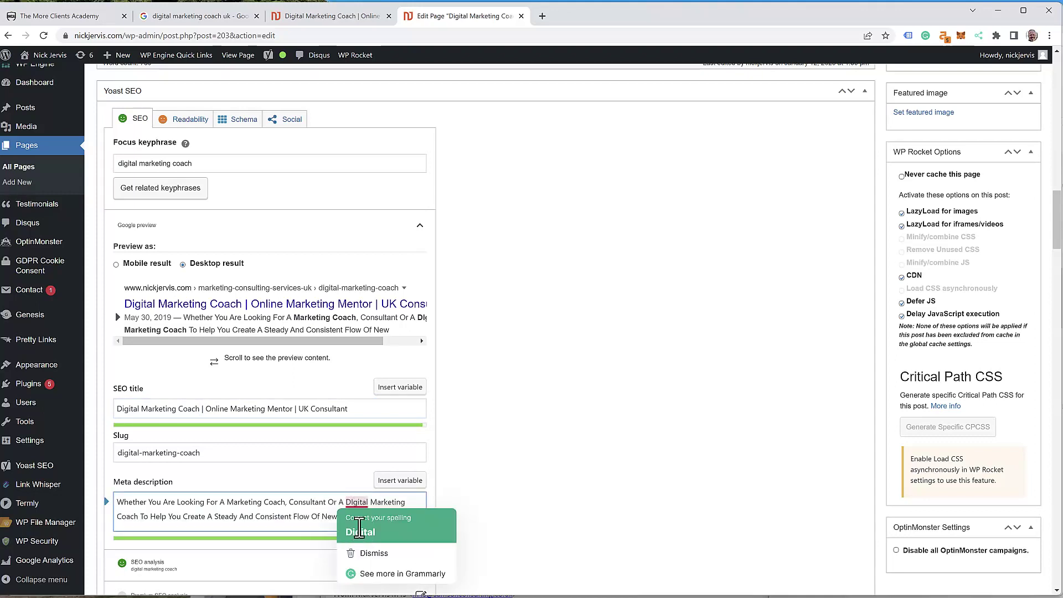
left_click(359, 531)
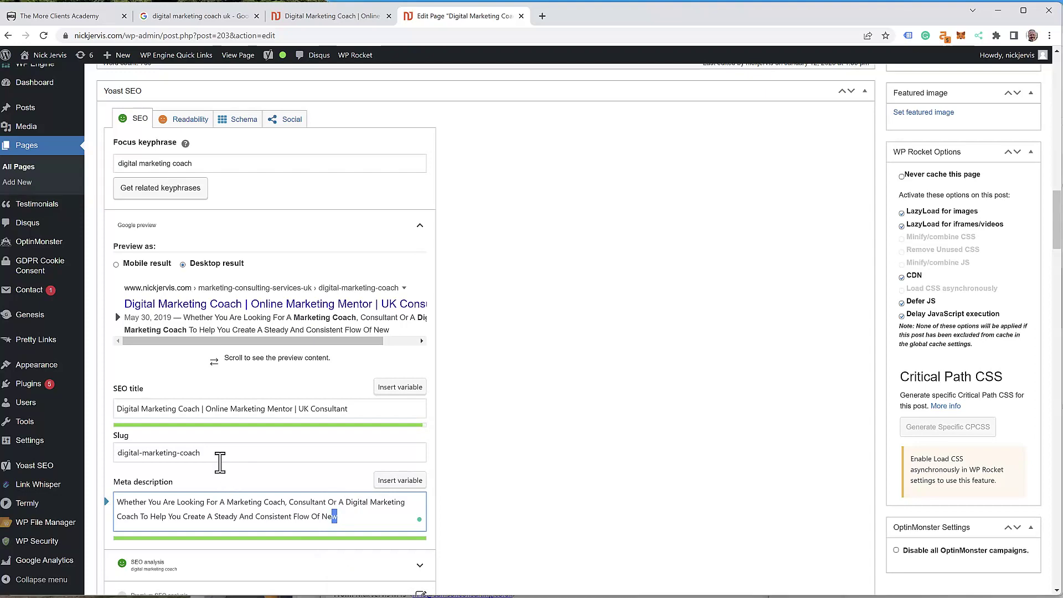
left_click(221, 16)
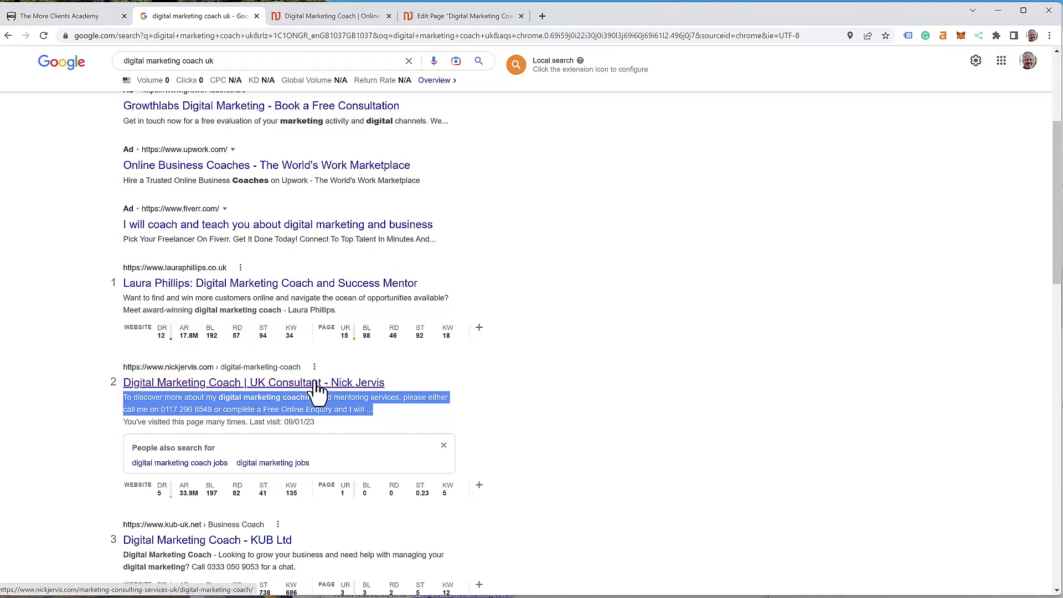
left_click(347, 14)
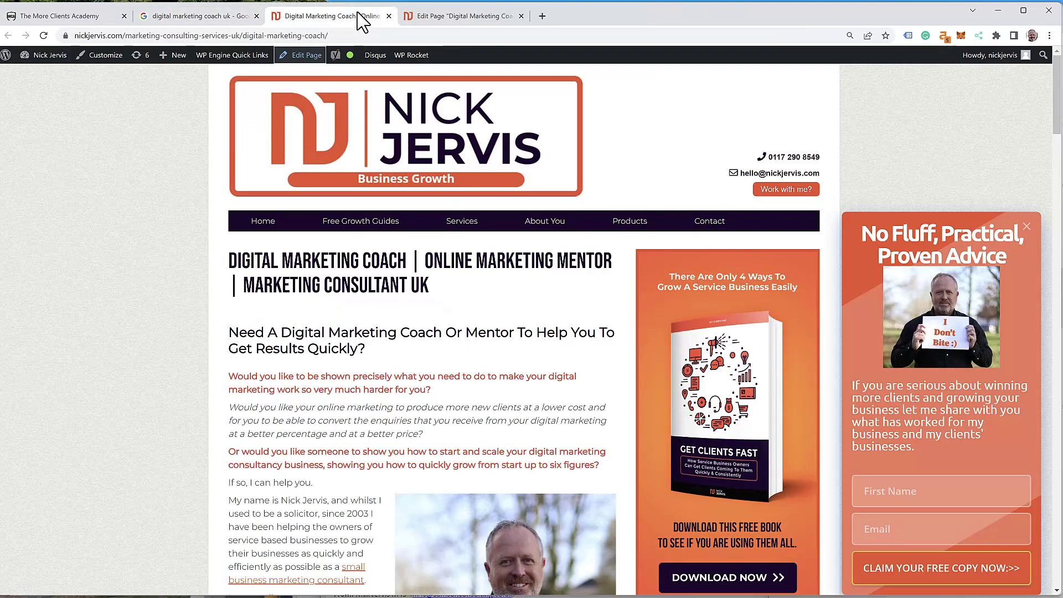
left_click(465, 16)
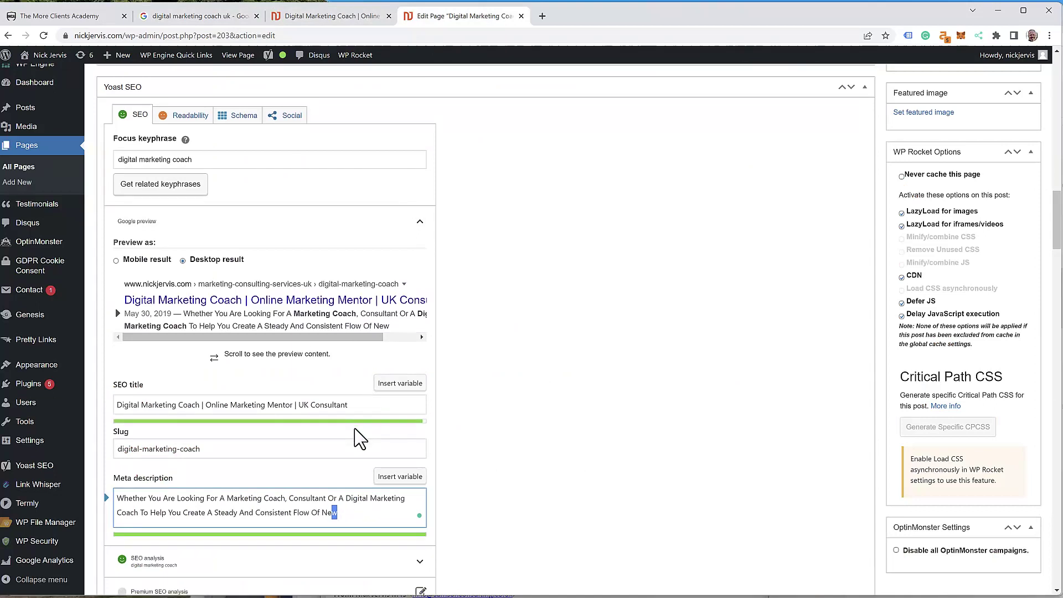
Expand Yoast's SEO analysis to read its 4 problems and 12 good results, then scroll back up.
scroll(388, 509, "down", 1)
left_click(421, 520)
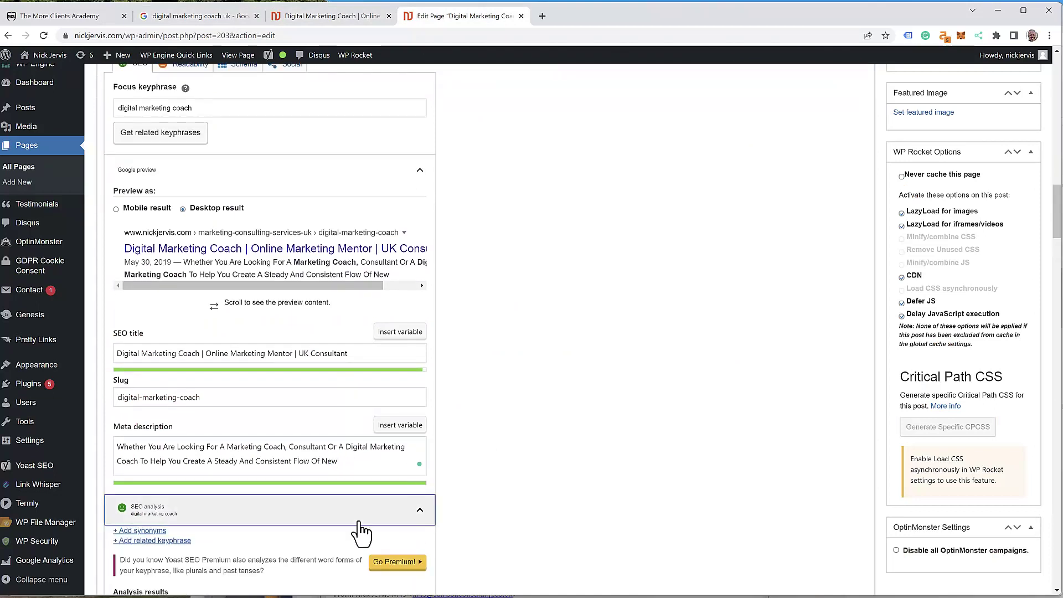
scroll(147, 495, "down", 5)
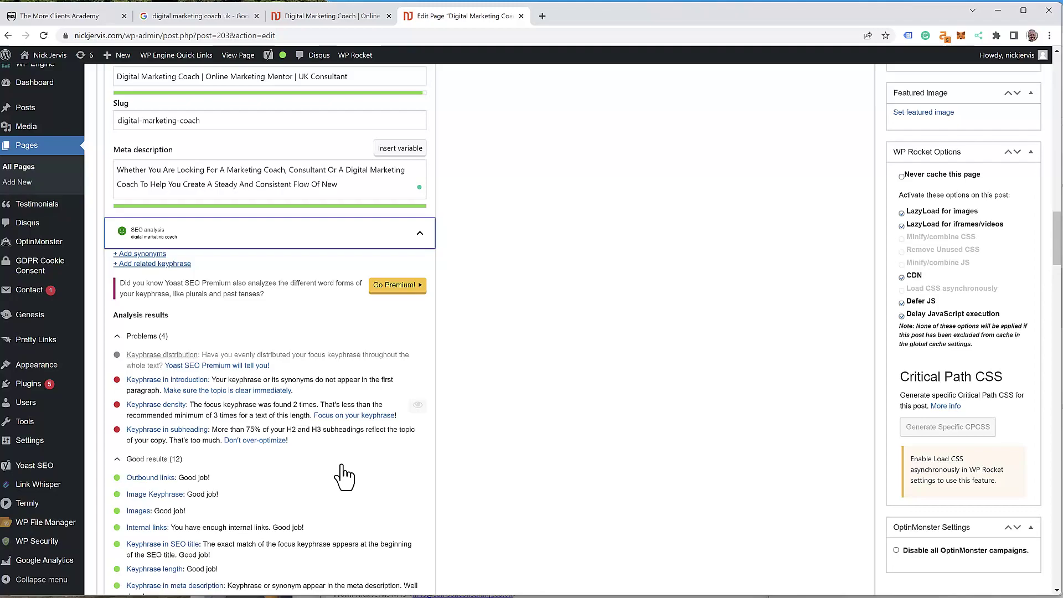
scroll(260, 399, "up", 20)
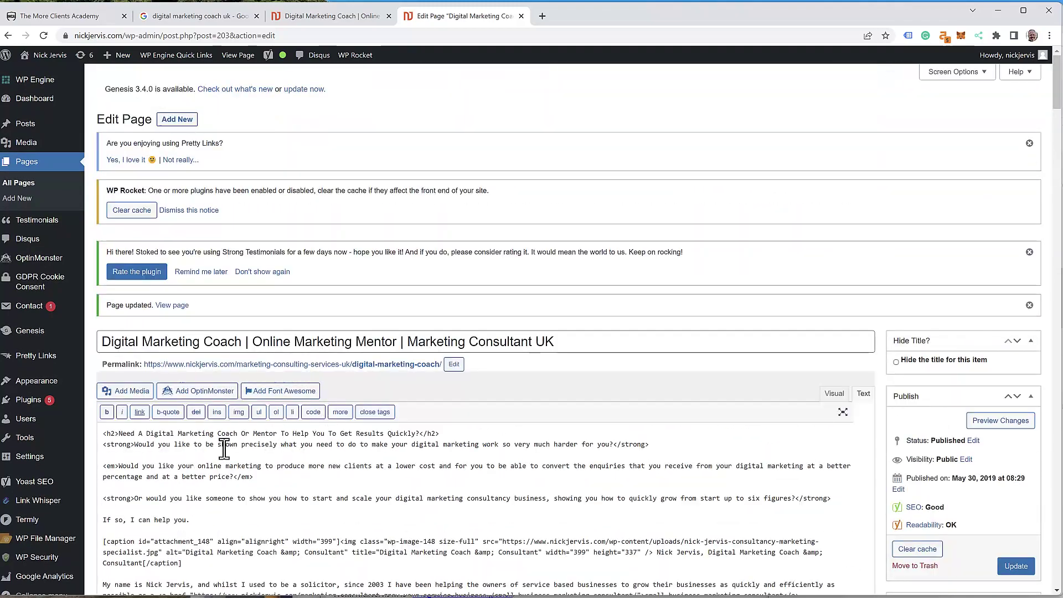
Change the bold opening question to end 'by a specialist digital marketing coach?' and click Update.
left_click_drag(147, 435, 238, 435)
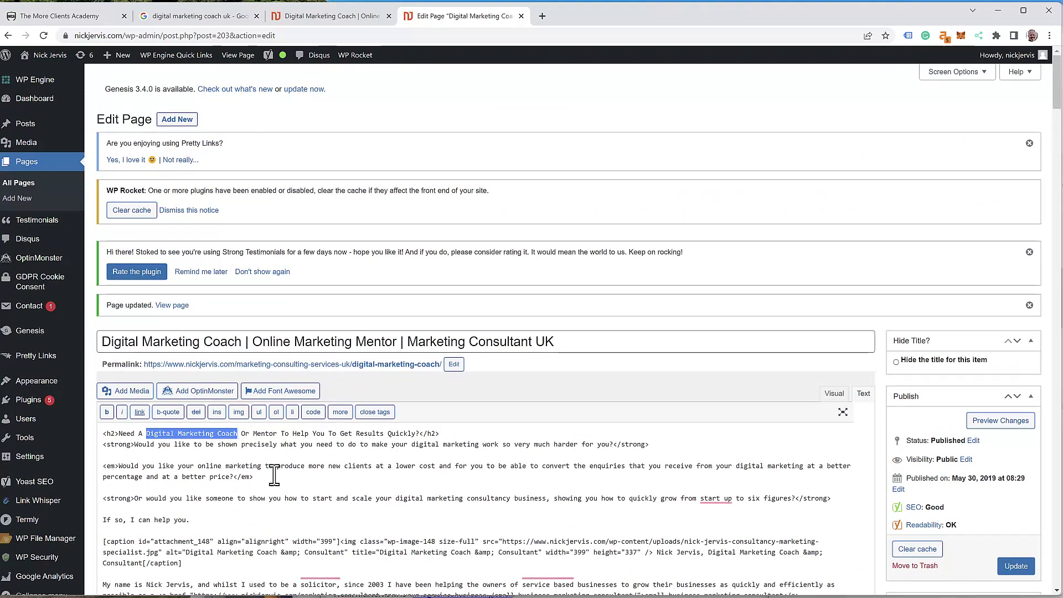
left_click(359, 444)
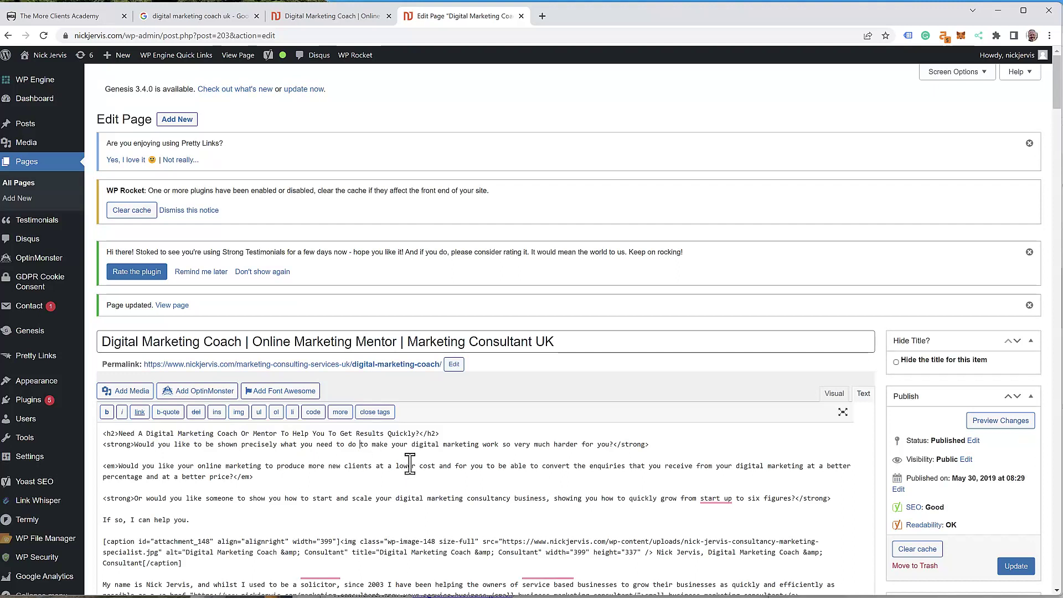
type("by a psp")
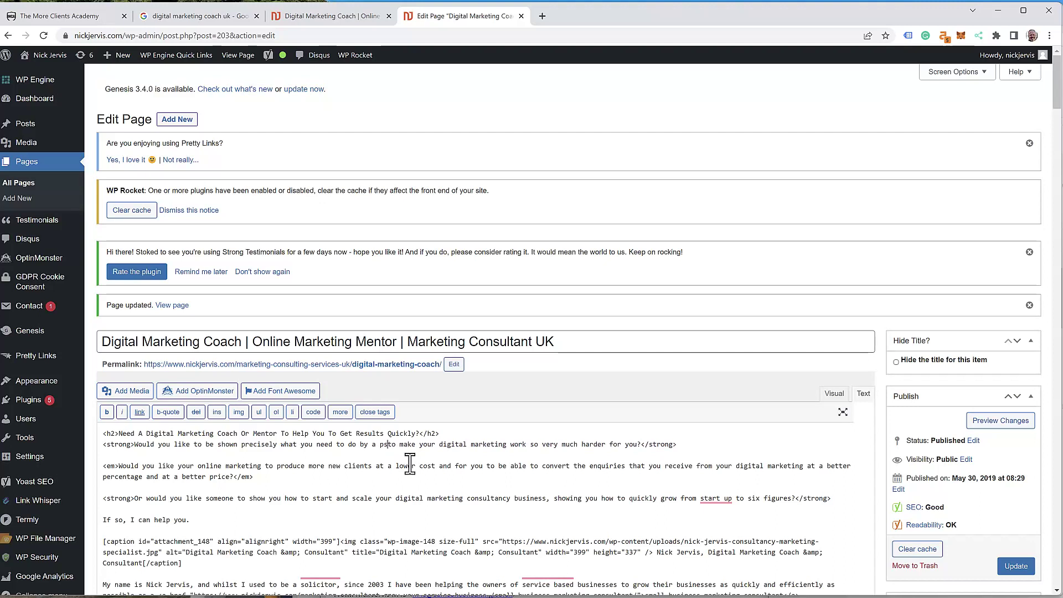
key("BackSpace")
key("BackSpace")
key("BackSpace")
type("spic")
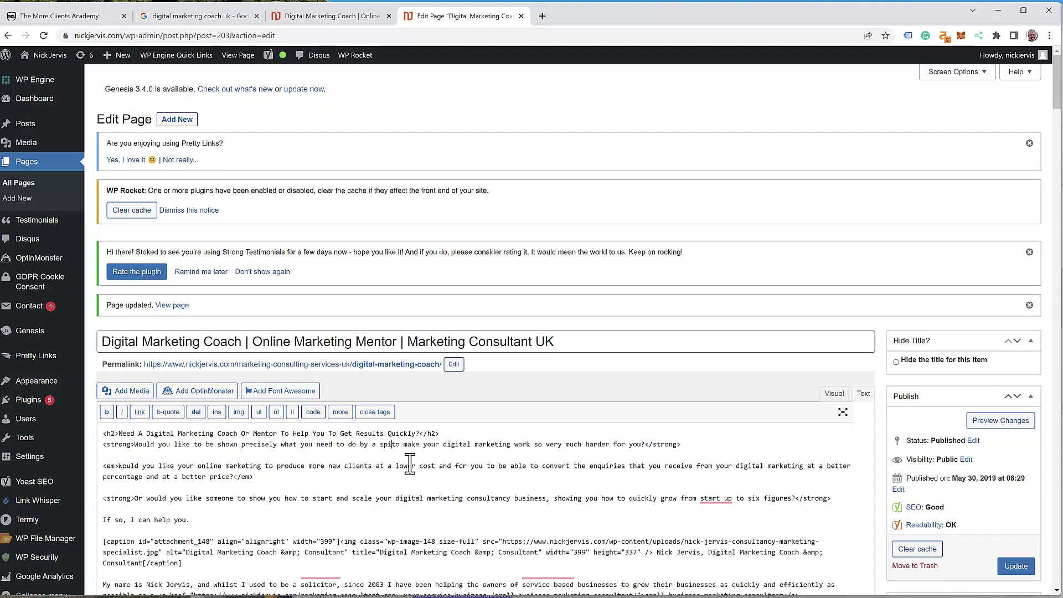
key("BackSpace")
key("BackSpace")
type("ecialist")
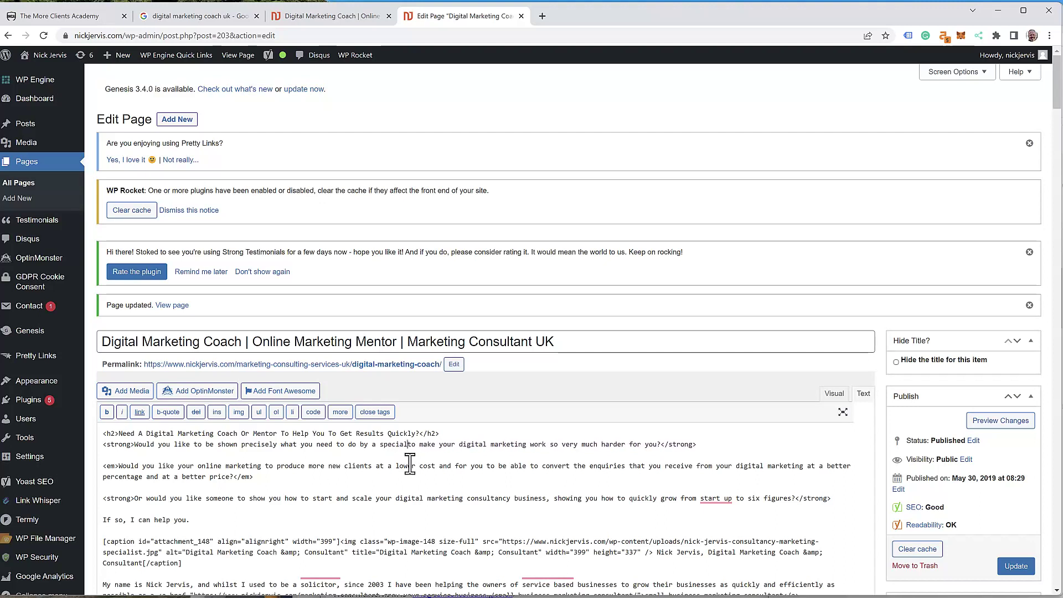
key("Delete")
key("Delete")
key("Delete")
key("Delete")
key("Delete")
key("Delete")
key("Delete")
key("Delete")
key("Delete")
key("Delete")
key("Delete")
key("Delete")
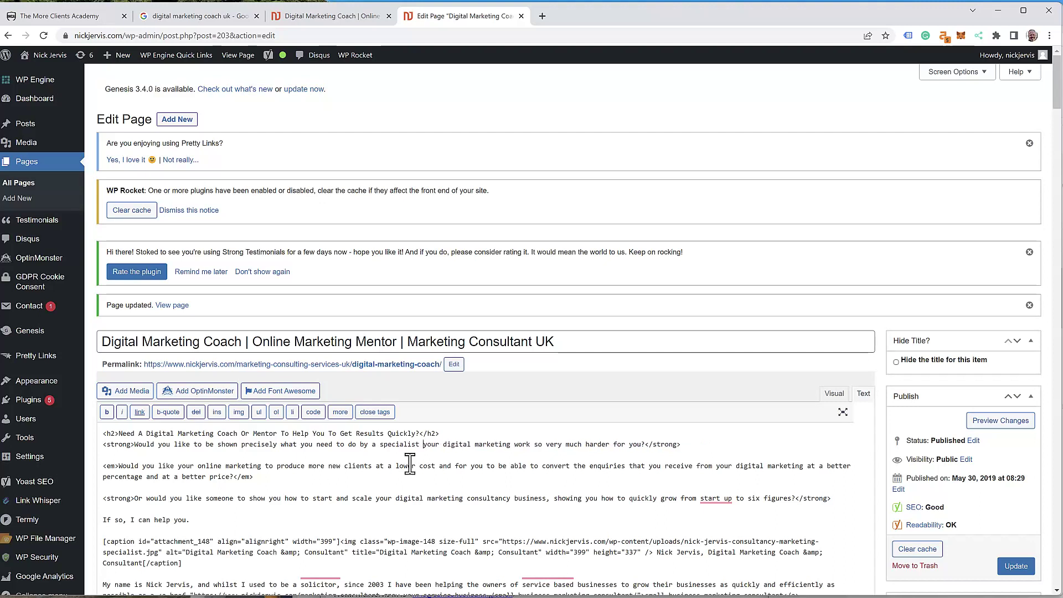
type("coach")
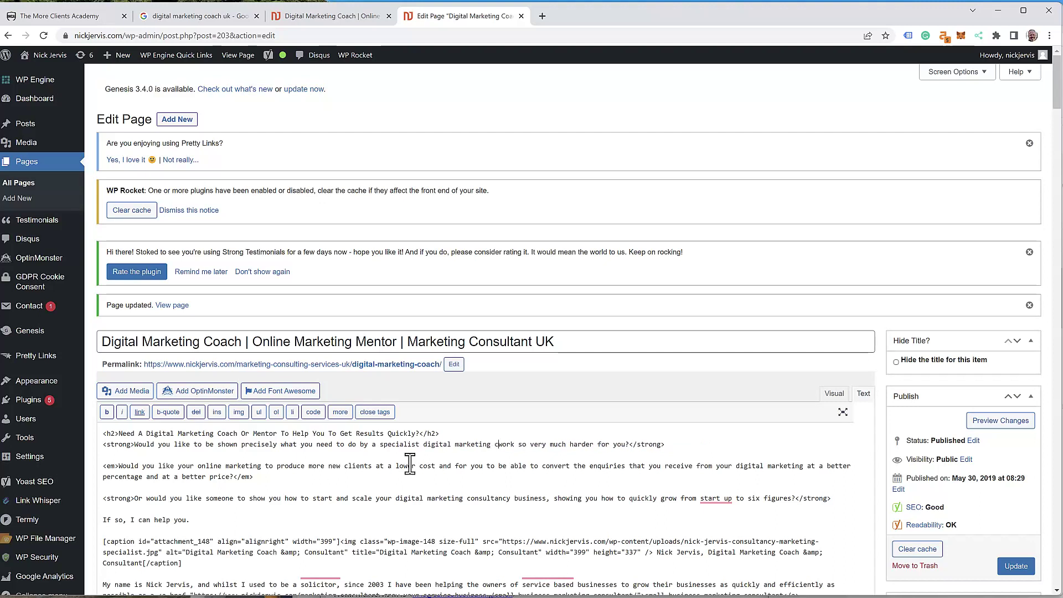
key("Delete")
key("Delete")
key("Delete")
key("Delete")
key("Delete")
key("Delete")
key("Delete")
key("Delete")
key("Delete")
key("Delete")
key("Delete")
key("Delete")
key("Delete")
key("Delete")
key("Delete")
key("Delete")
key("Delete")
key("Delete")
key("Delete")
key("Delete")
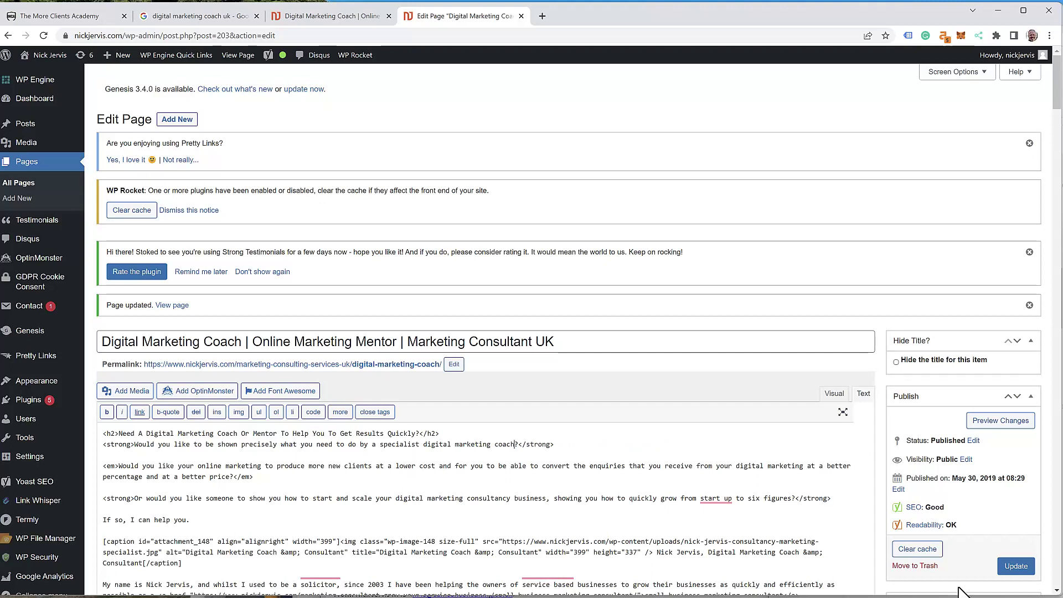
left_click(1016, 566)
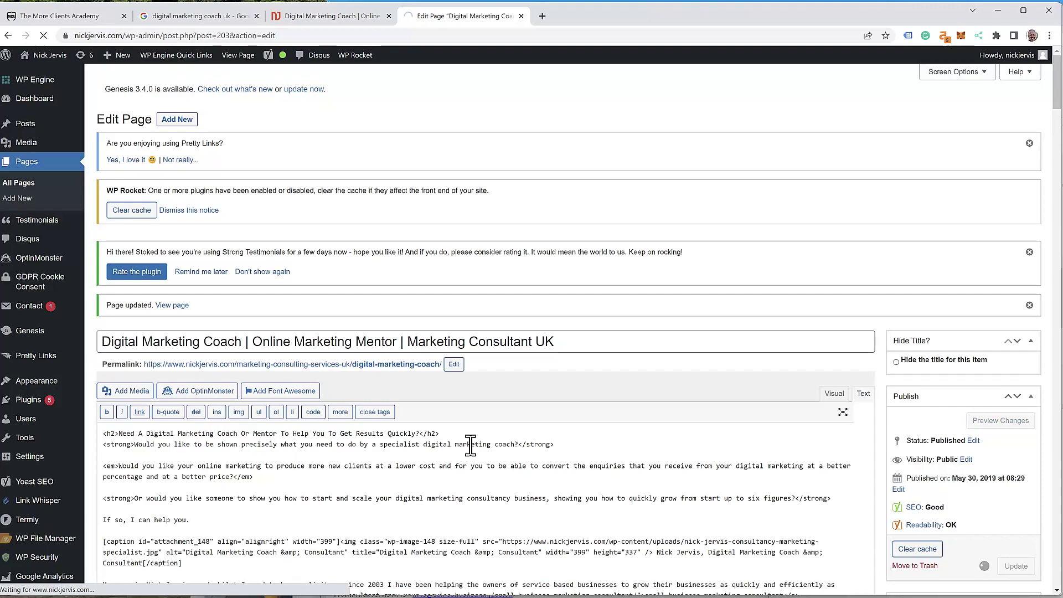
Expand the refreshed Yoast SEO analysis, now showing 2 problems and 14 good results.
scroll(432, 451, "down", 8)
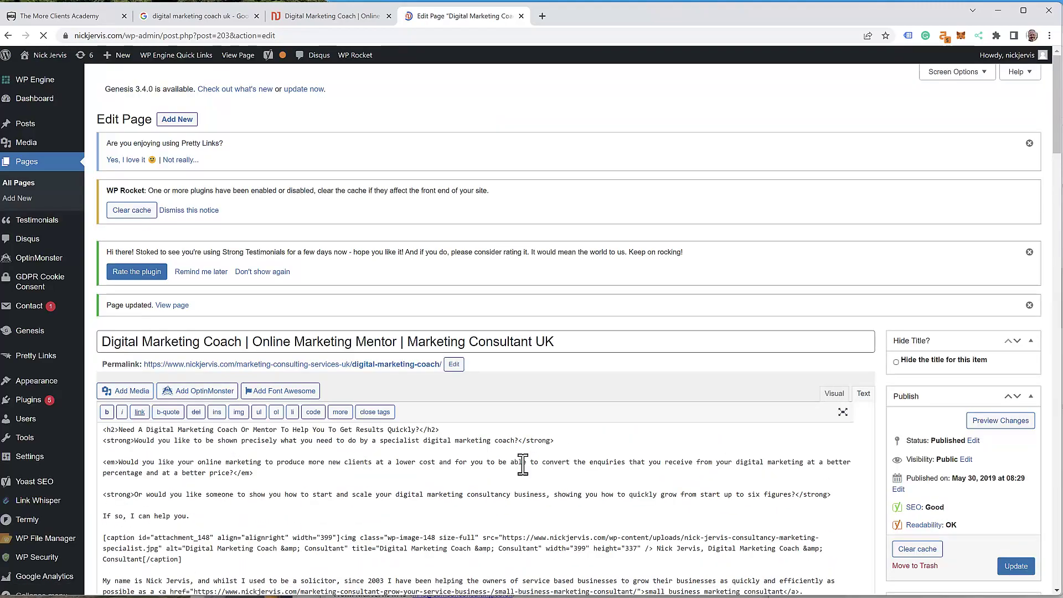
scroll(532, 475, "down", 15)
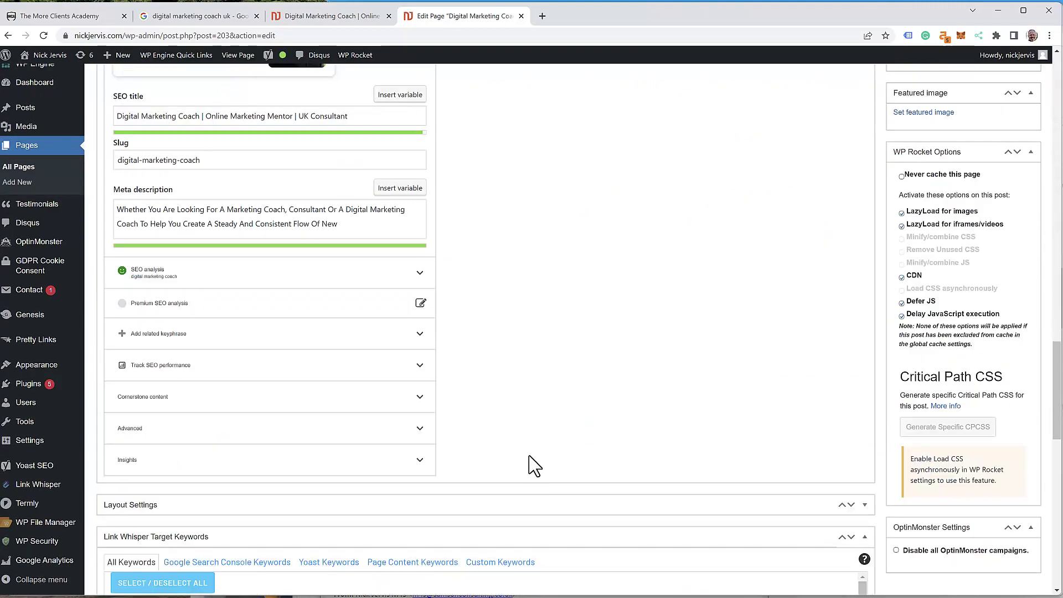
left_click(387, 274)
scroll(311, 389, "down", 2)
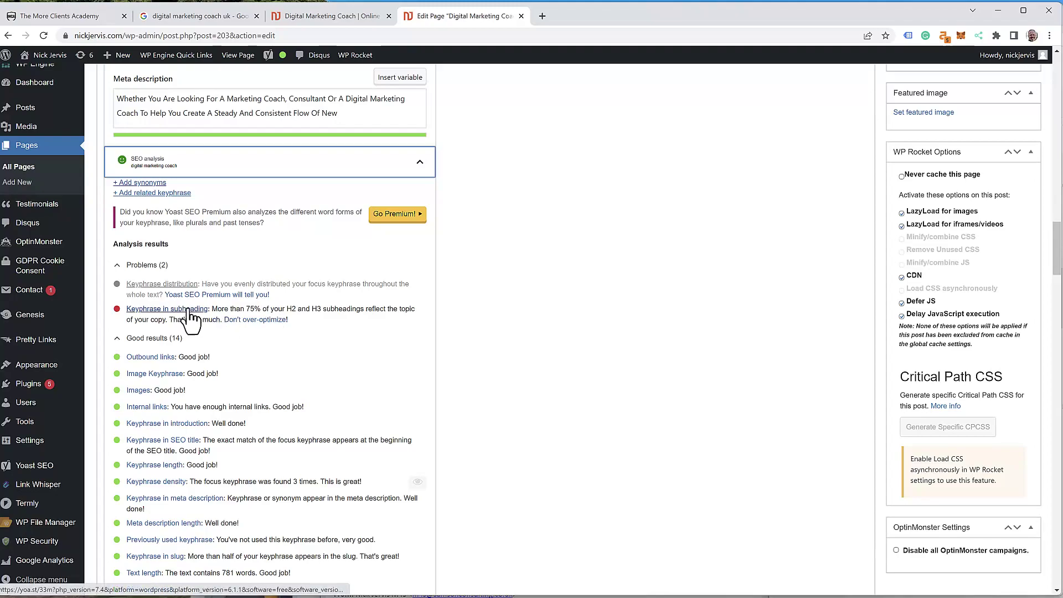
scroll(351, 382, "up", 10)
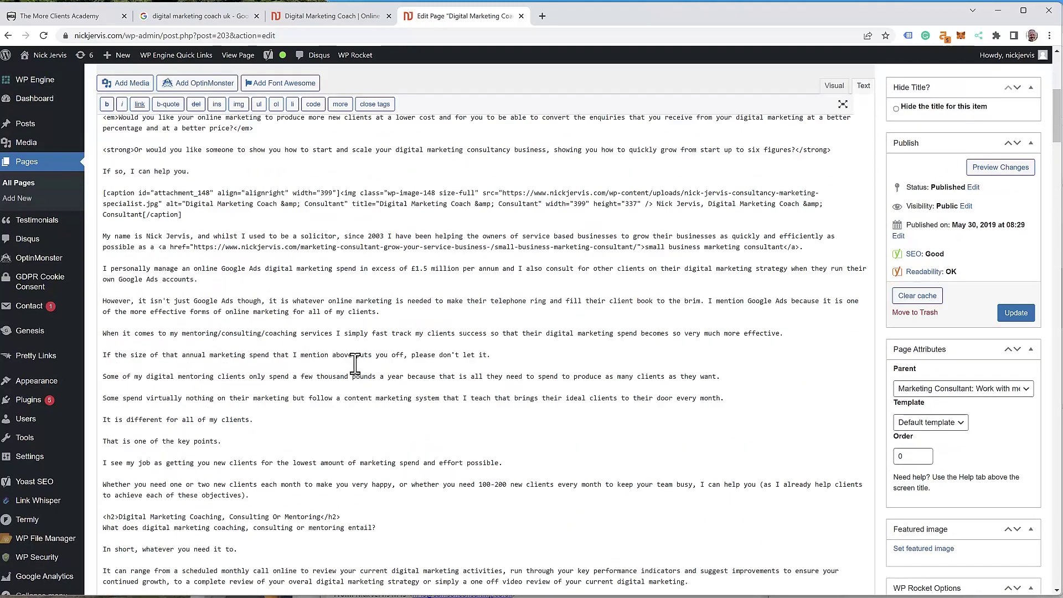
scroll(355, 364, "up", 6)
left_click(146, 378)
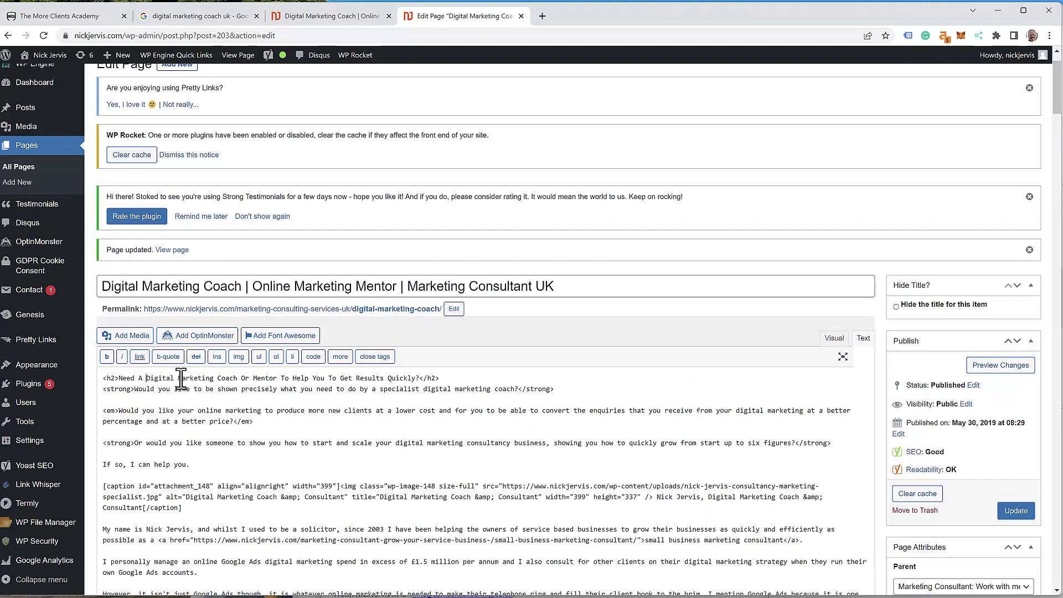
left_click_drag(181, 378, 237, 378)
scroll(313, 460, "down", 2)
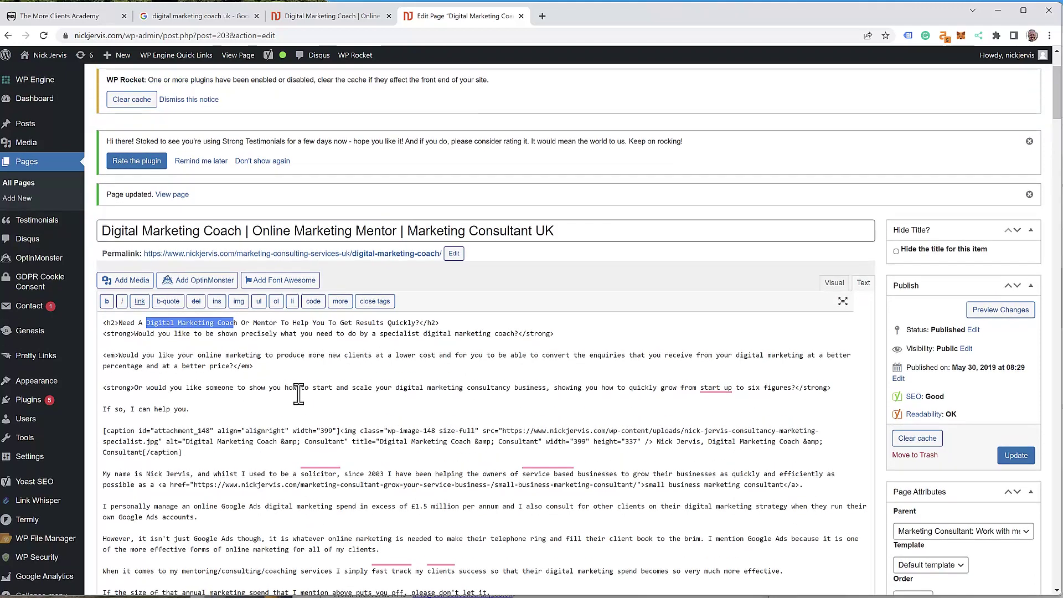
left_click(286, 406)
left_click_drag(287, 405, 105, 310)
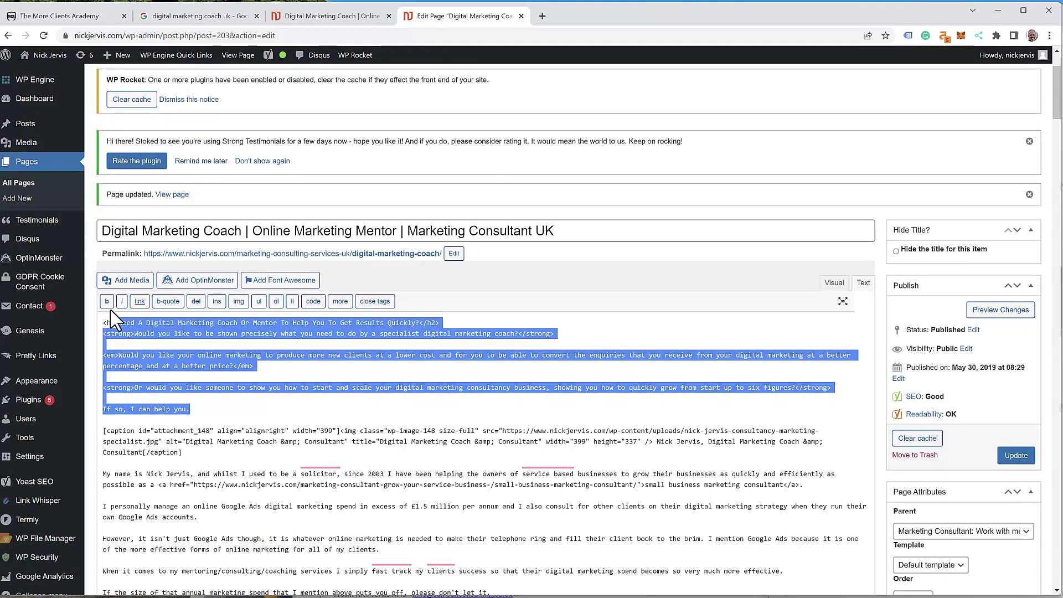
left_click(835, 283)
left_click(863, 284)
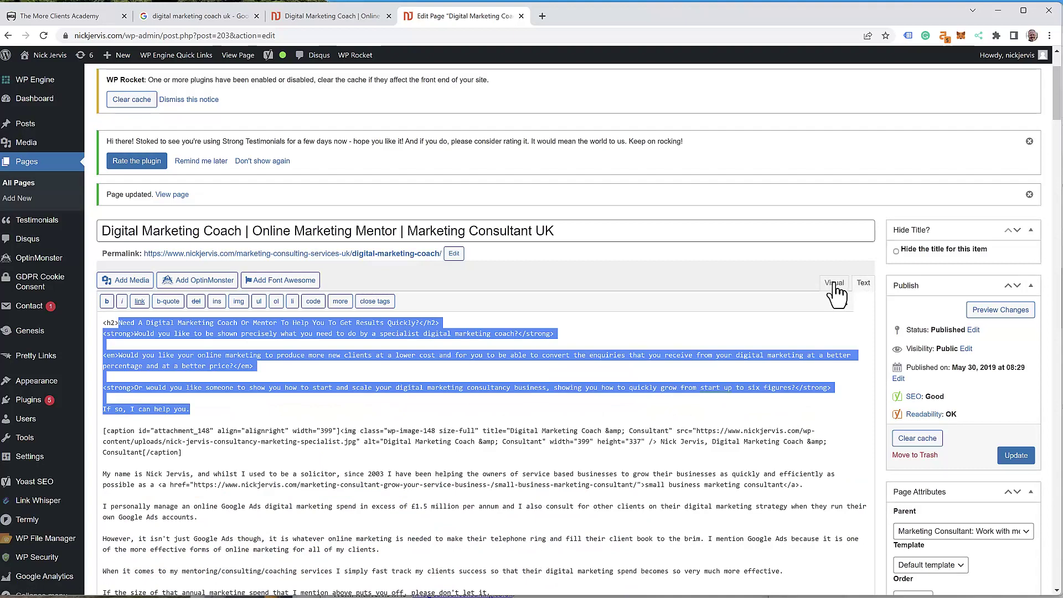
left_click(730, 446)
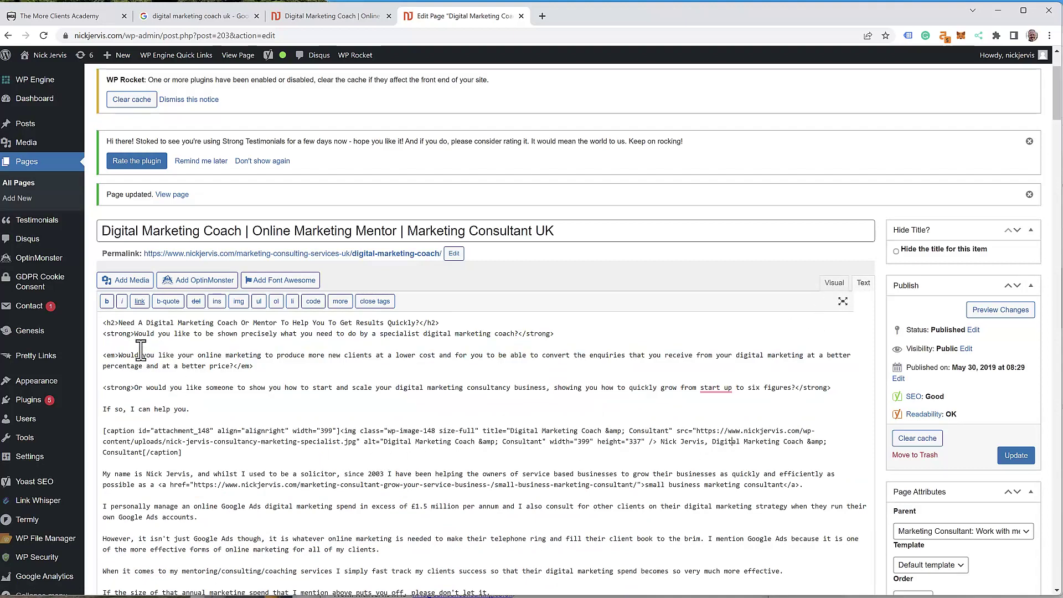
left_click_drag(119, 321, 208, 327)
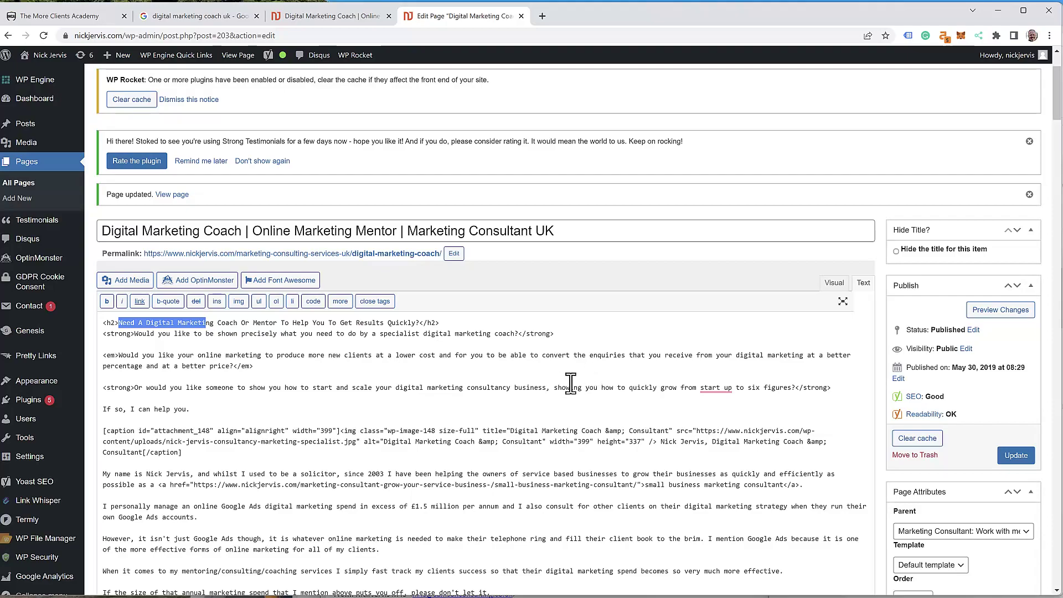
scroll(570, 382, "down", 20)
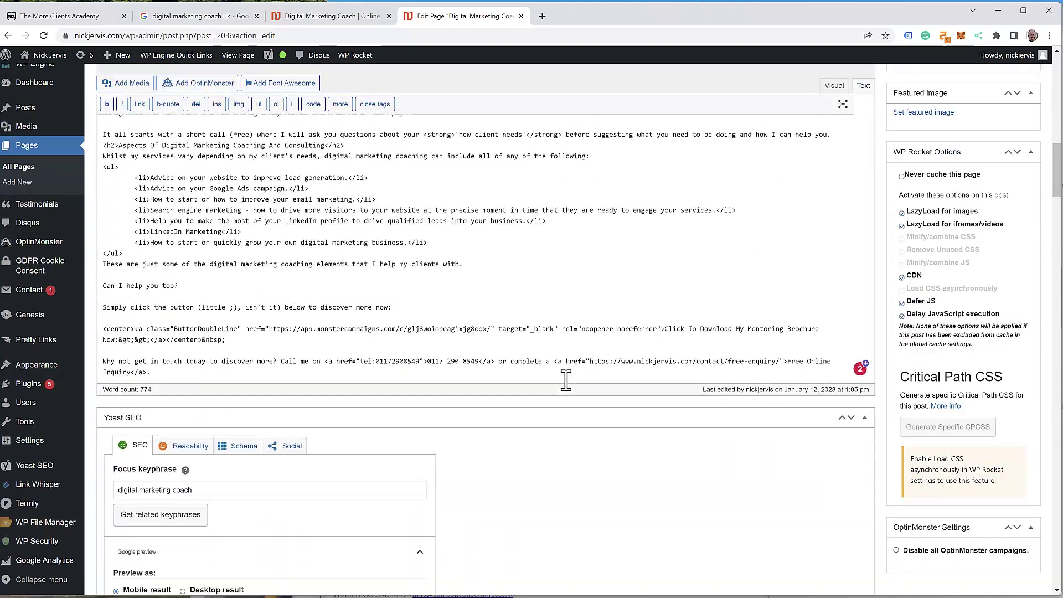
scroll(565, 379, "up", 10)
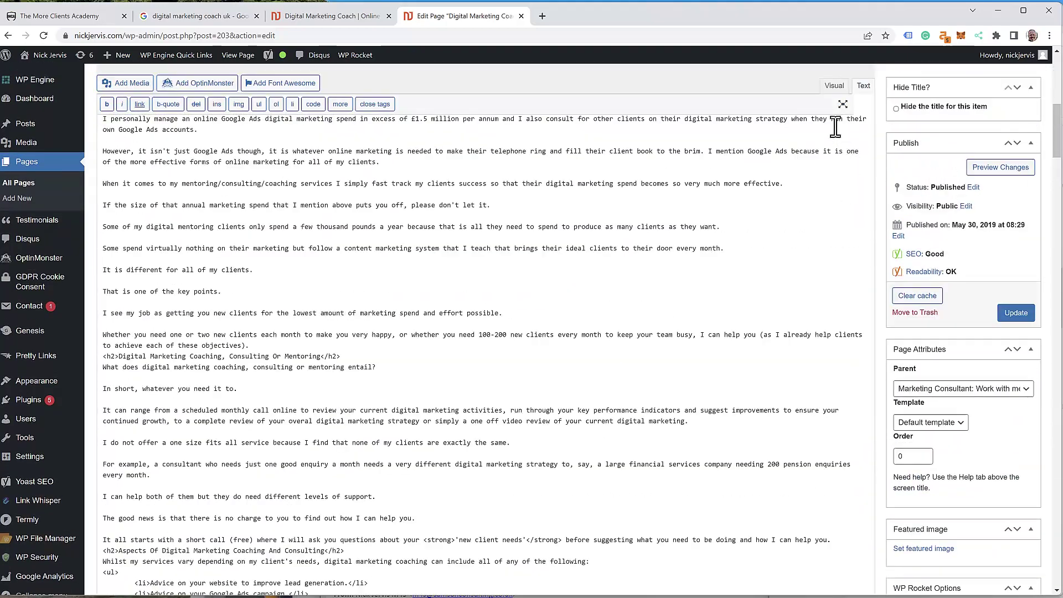
Switch the editor to the Visual tab and highlight 'Coaching' in the subheadings.
left_click(834, 85)
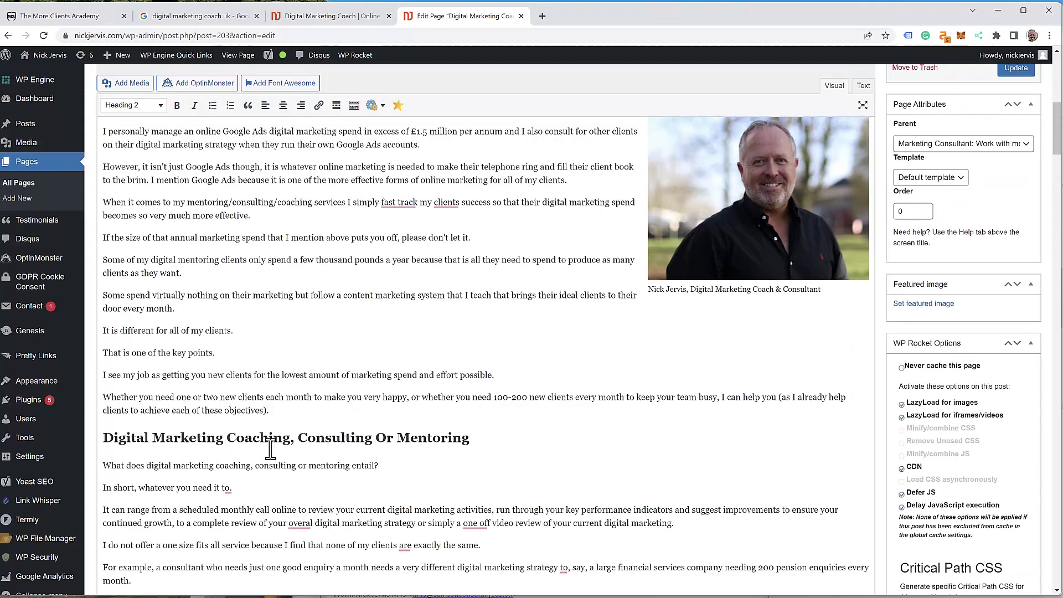
left_click_drag(261, 439, 291, 439)
scroll(303, 437, "down", 4)
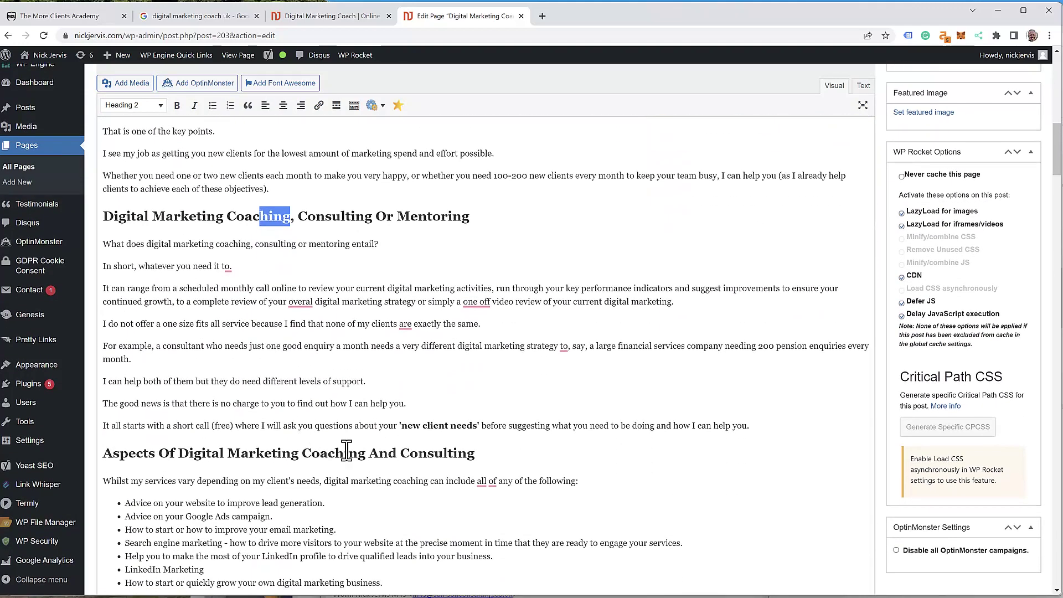
left_click_drag(320, 457, 358, 456)
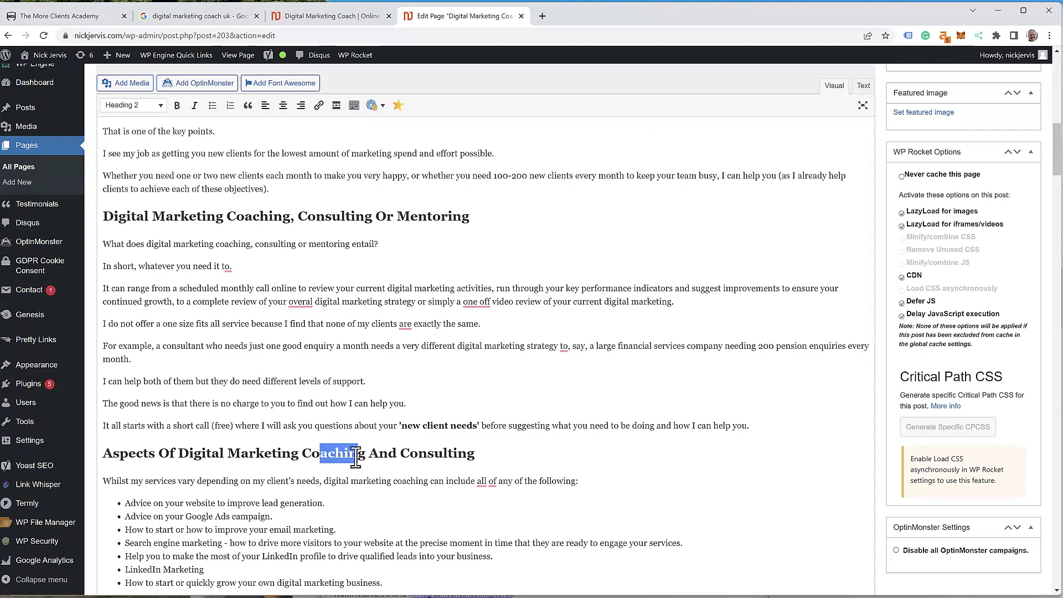
scroll(355, 456, "down", 6)
scroll(355, 454, "up", 20)
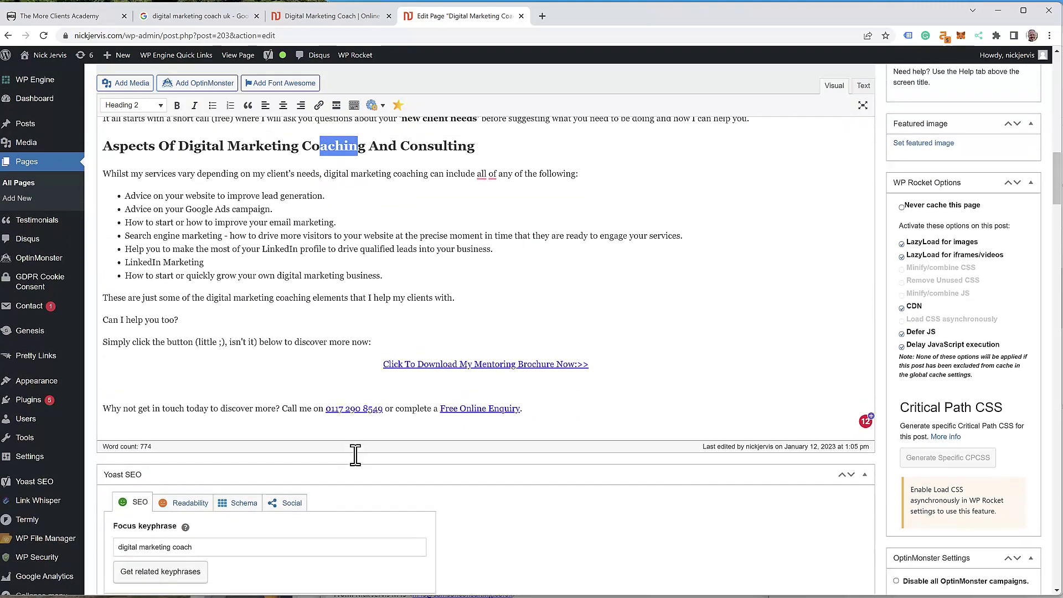
Highlight 'digital marketing coach' in the Yoast focus keyphrase, SEO title and meta description.
scroll(705, 284, "up", 3)
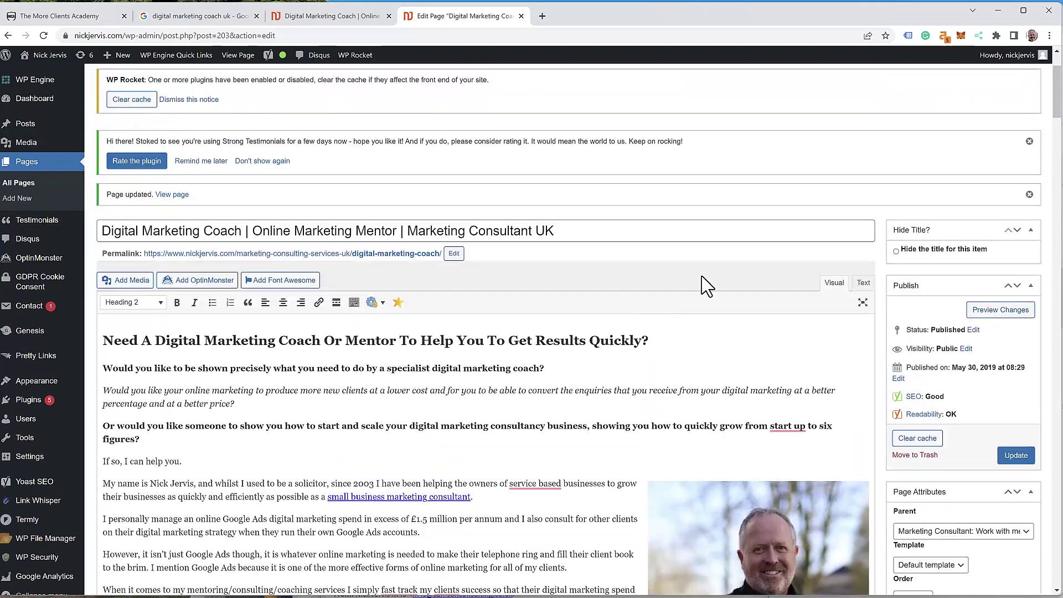
scroll(662, 290, "down", 20)
scroll(668, 285, "down", 2)
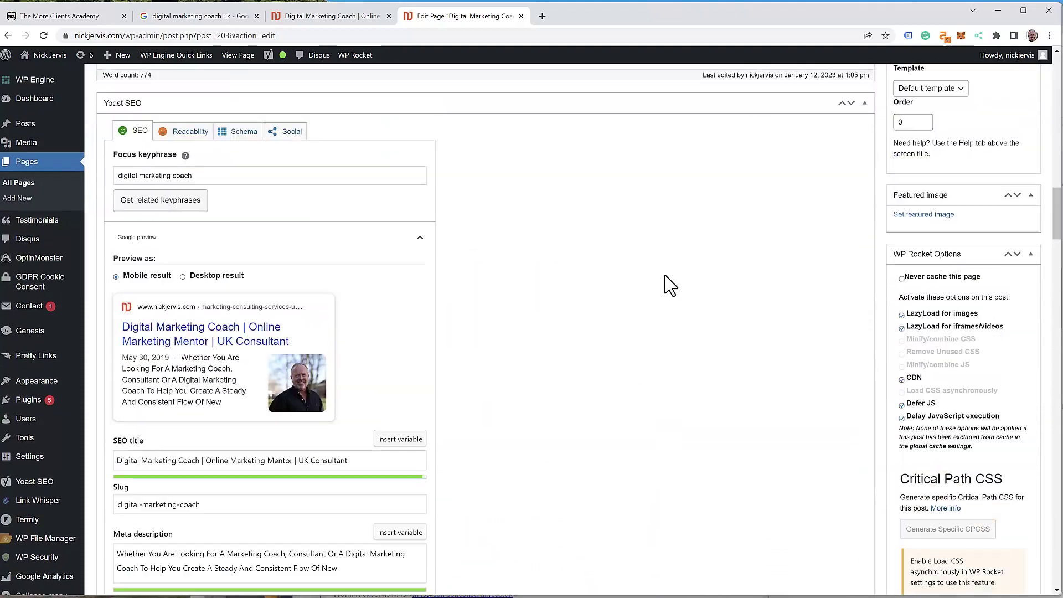
scroll(667, 285, "up", 3)
left_click_drag(219, 301, 102, 309)
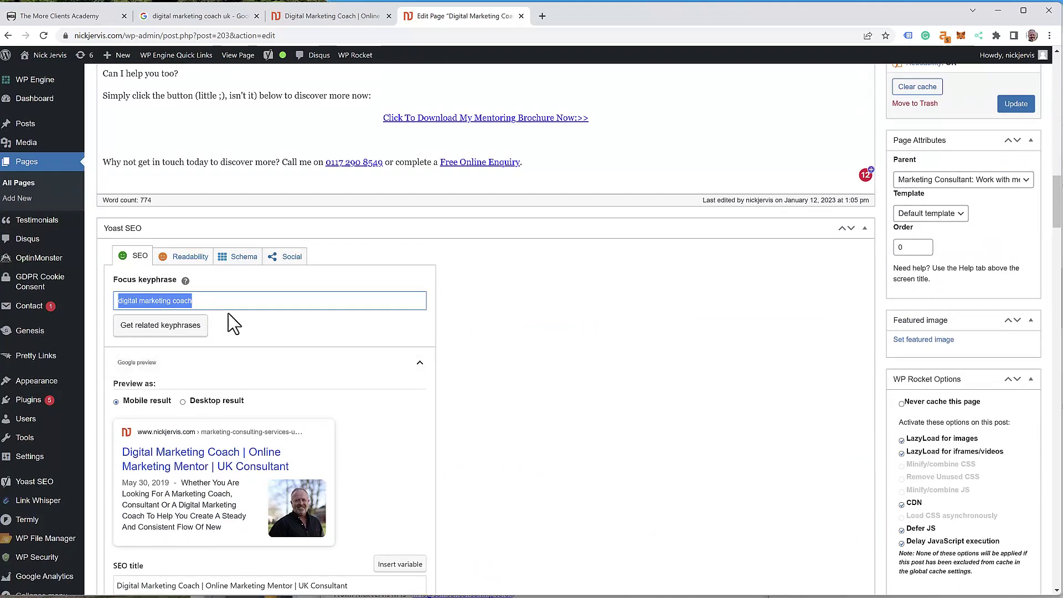
scroll(204, 305, "down", 1)
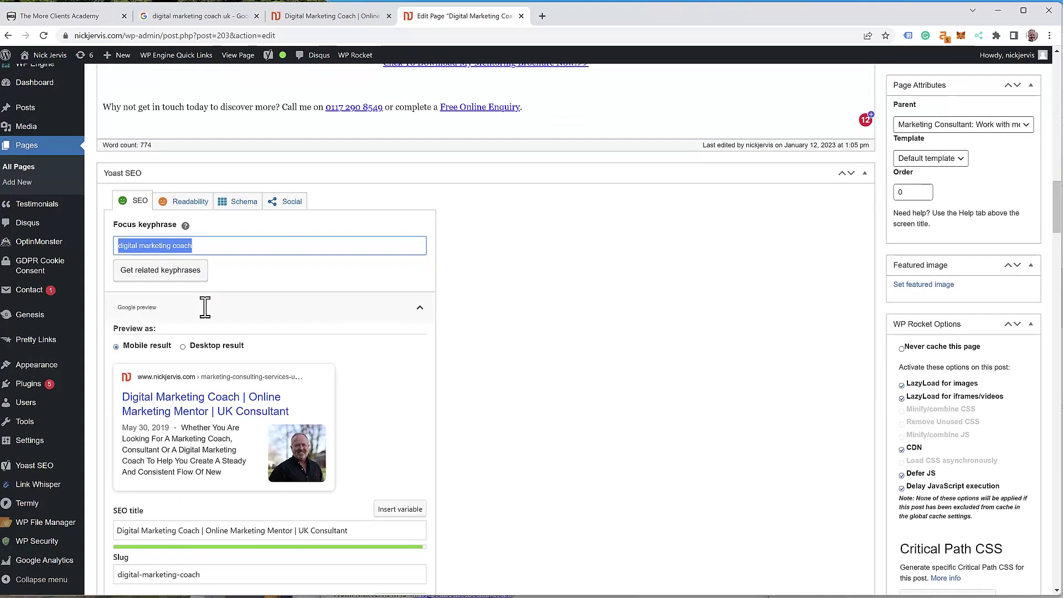
scroll(177, 480, "down", 1)
left_click_drag(201, 475, 103, 475)
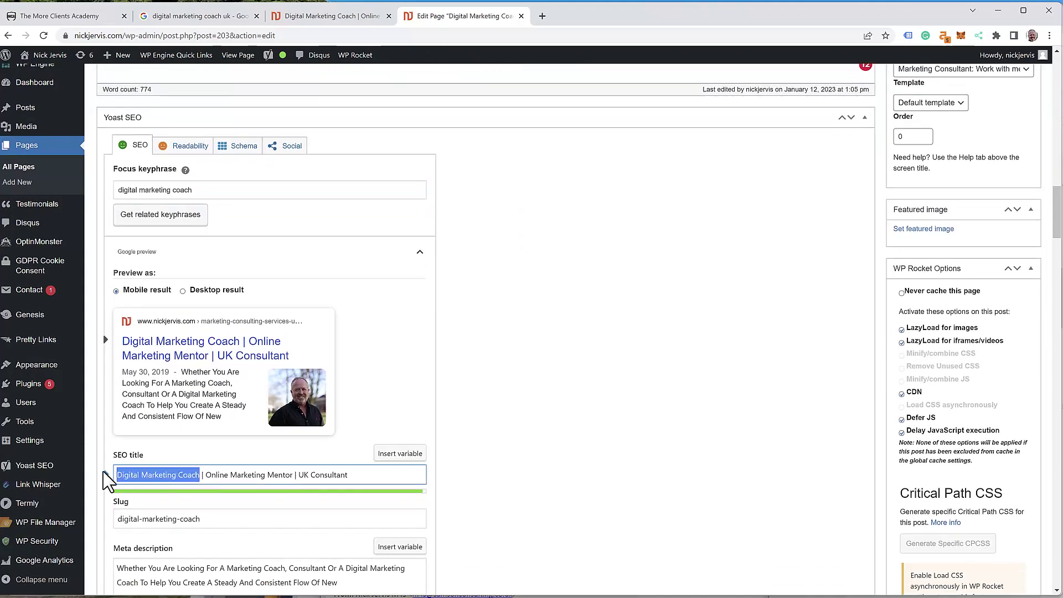
left_click_drag(228, 571, 387, 570)
left_click(346, 573)
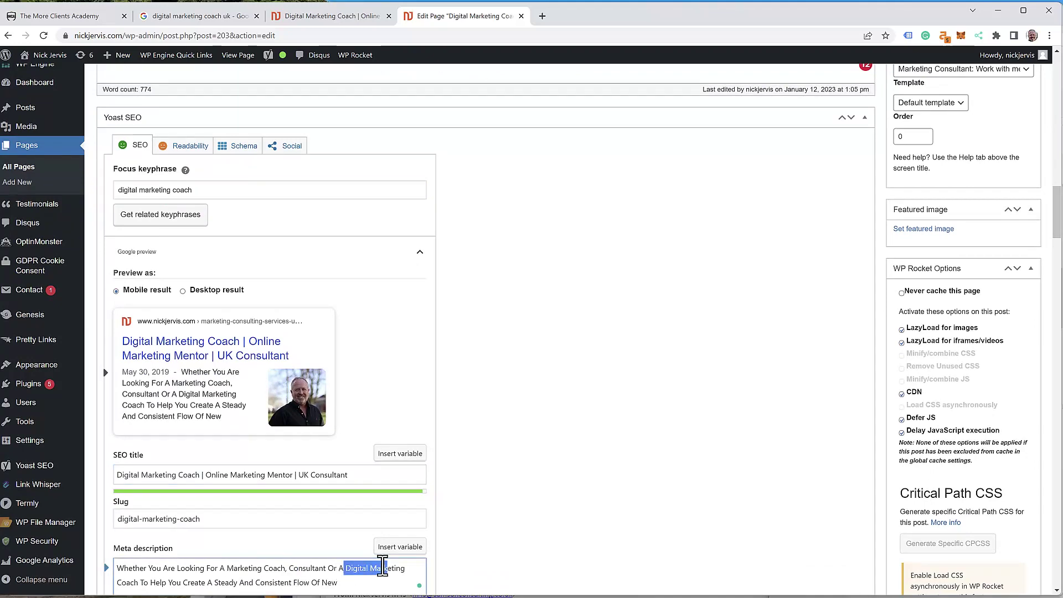
Scroll to the analysis results: 781 words, focus keyphrase found 3 times.
scroll(398, 546, "down", 2)
scroll(387, 475, "down", 2)
scroll(200, 540, "down", 5)
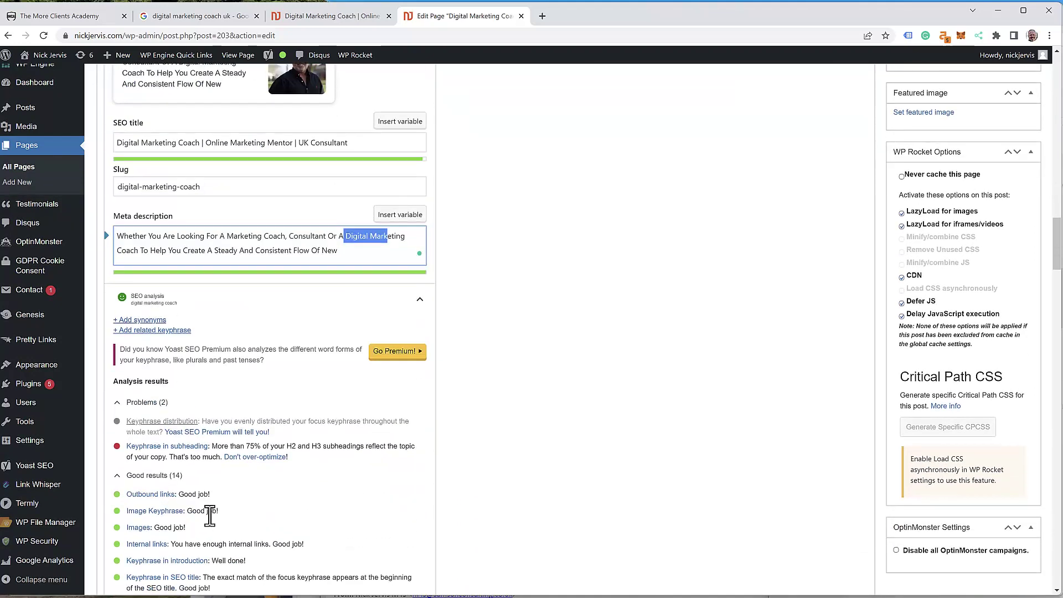
scroll(183, 488, "down", 1)
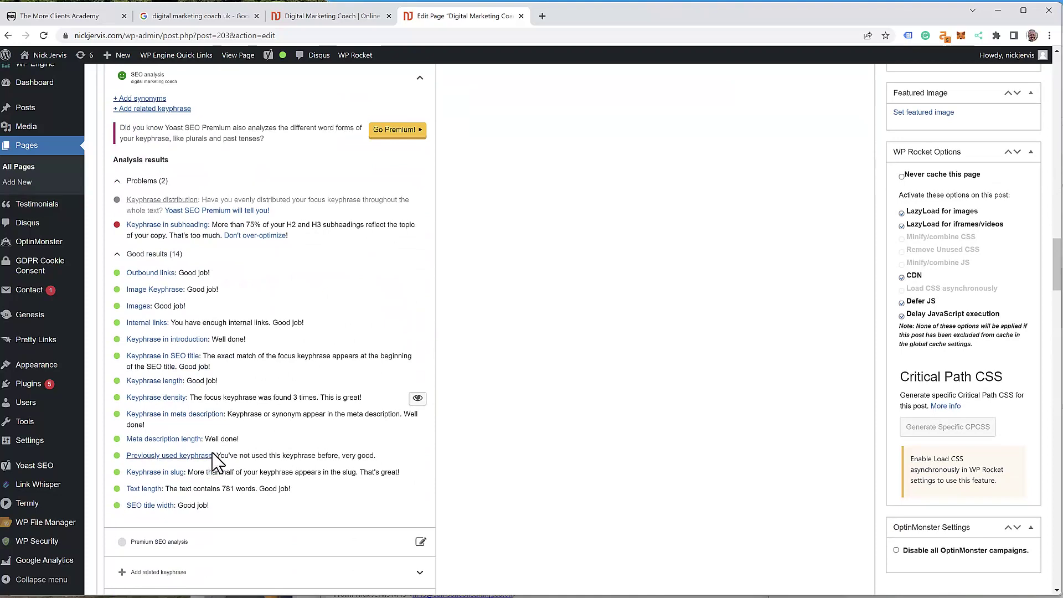
scroll(217, 447, "down", 1)
scroll(225, 448, "up", 1)
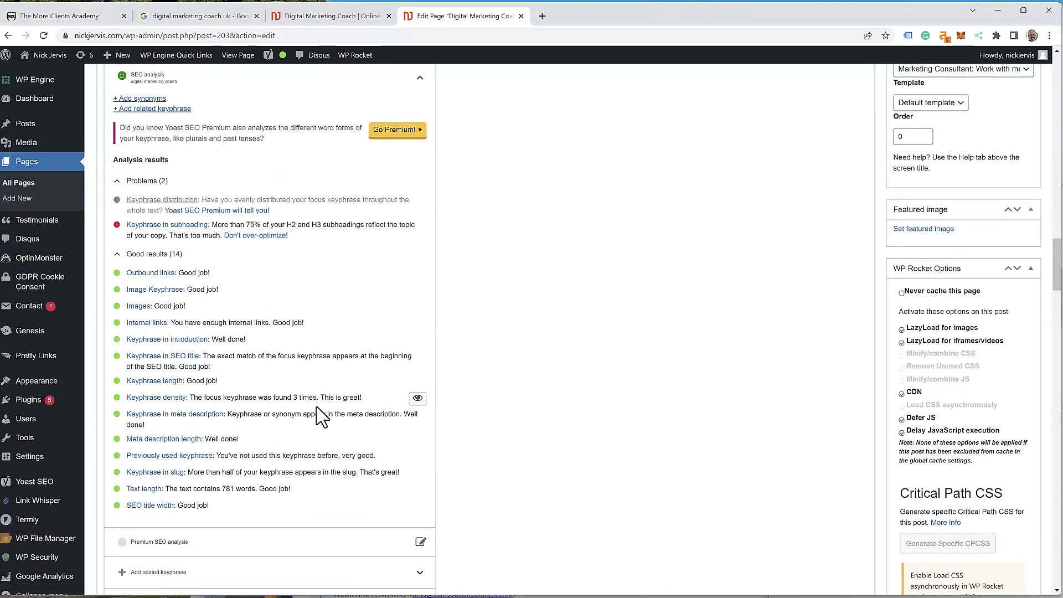
scroll(312, 376, "down", 7)
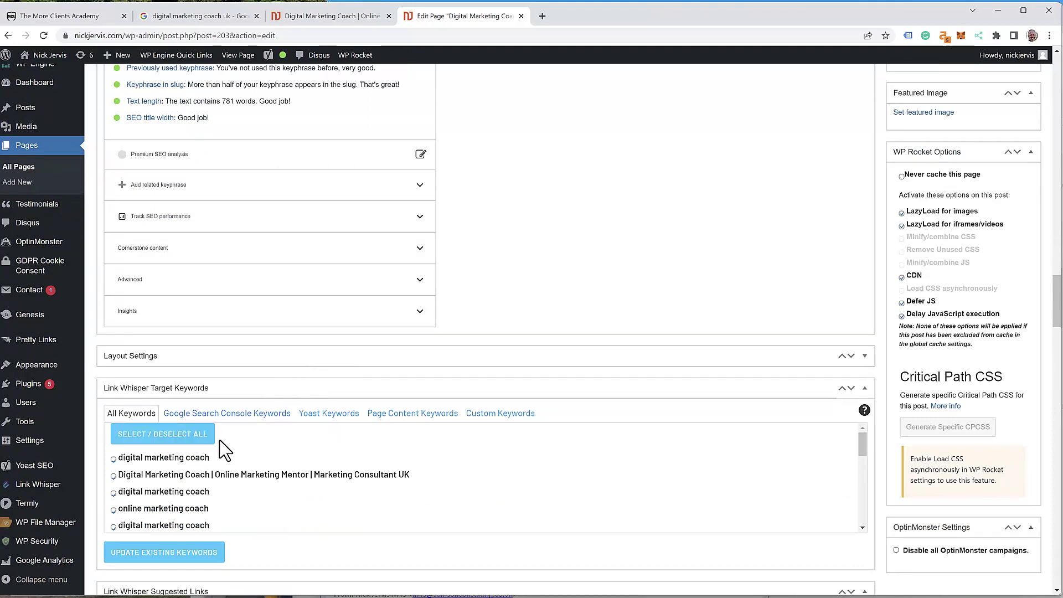
scroll(254, 434, "down", 3)
scroll(238, 487, "up", 3)
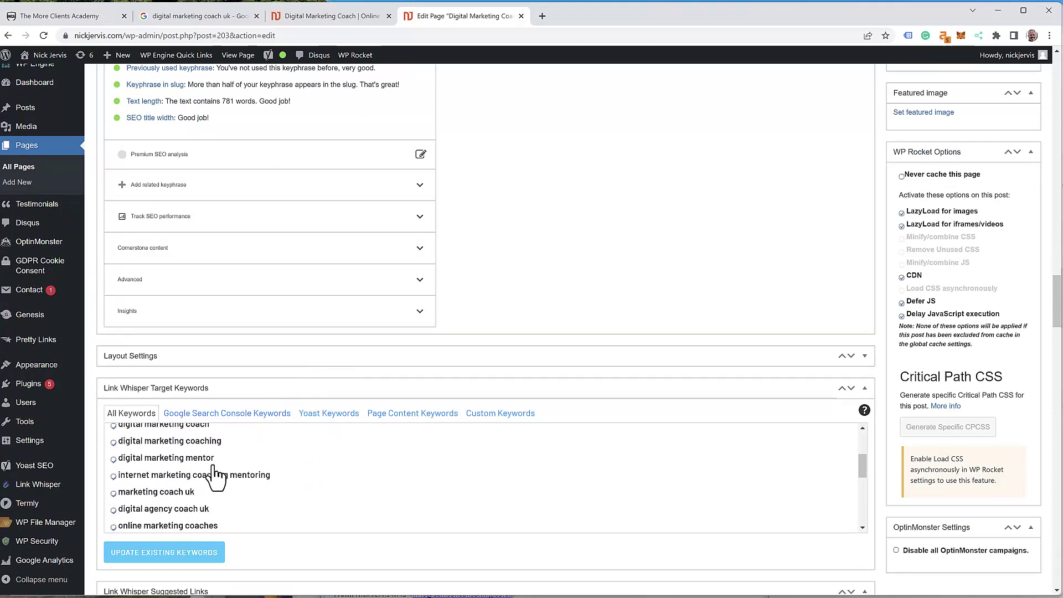
scroll(545, 472, "down", 3)
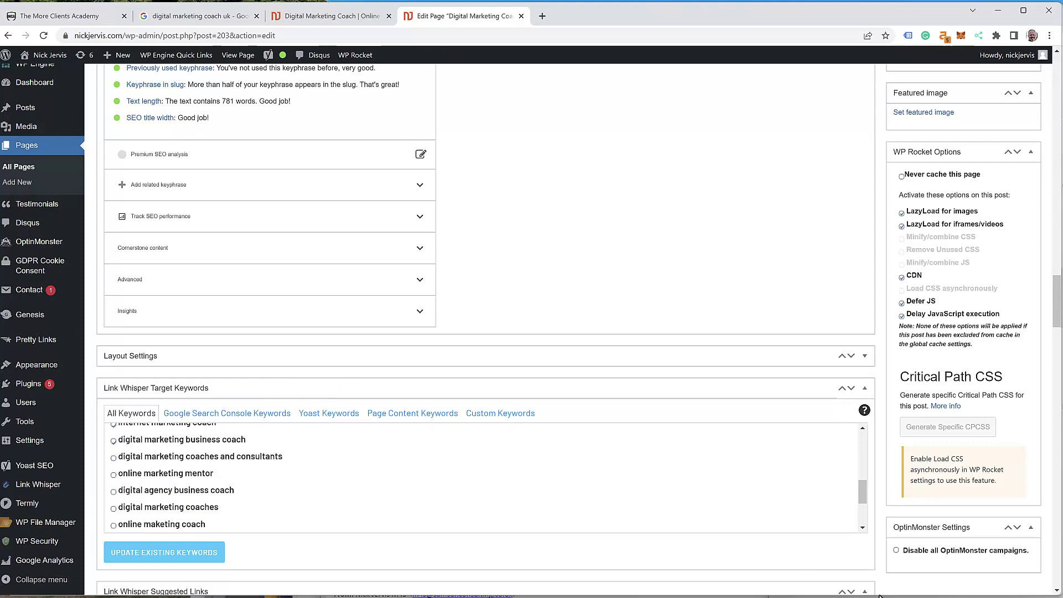
scroll(803, 535, "down", 4)
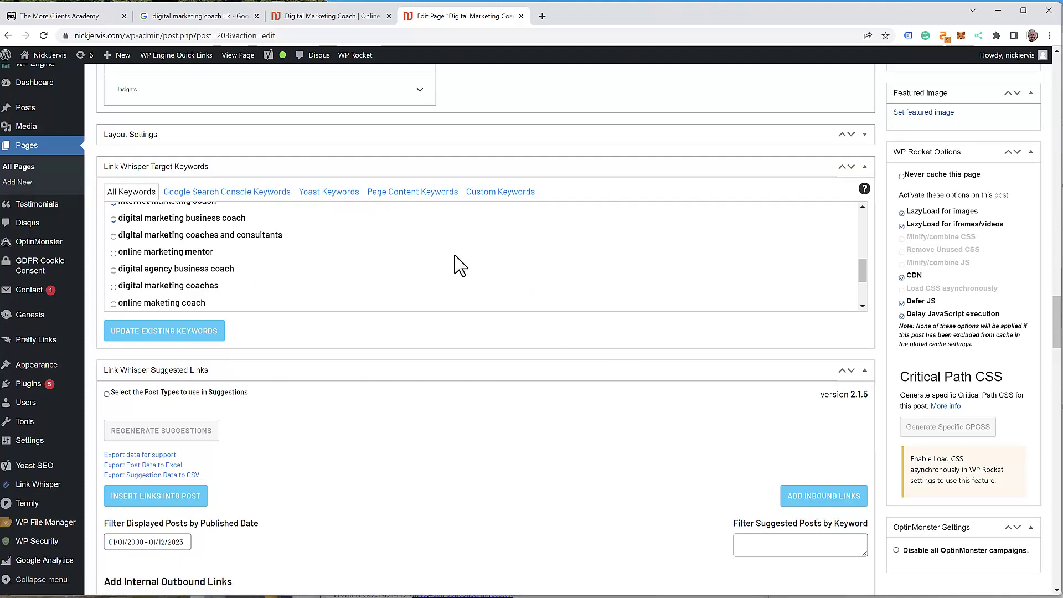
scroll(456, 263, "up", 5)
scroll(594, 248, "up", 5)
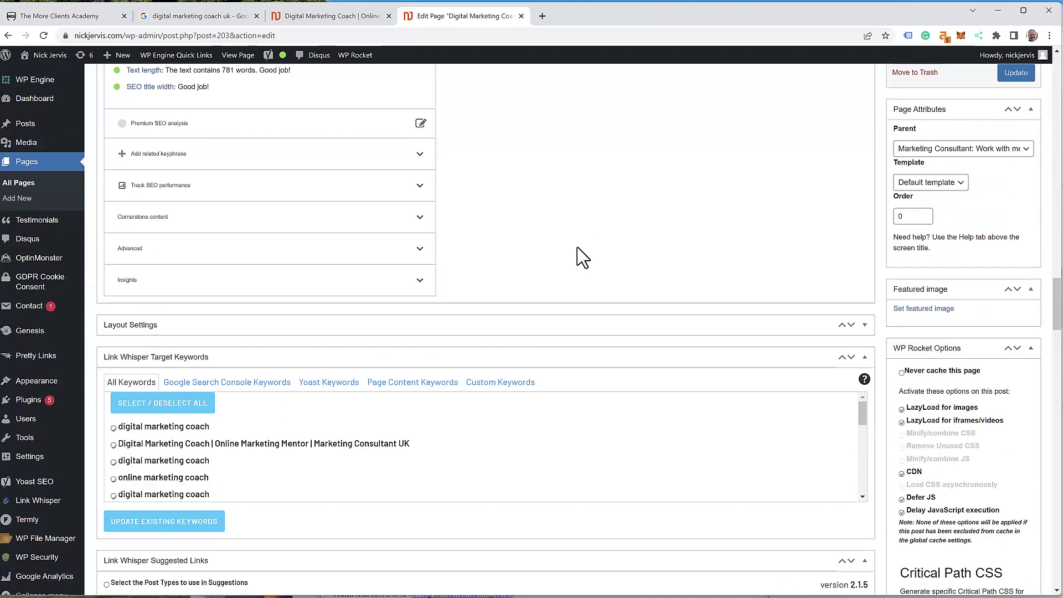